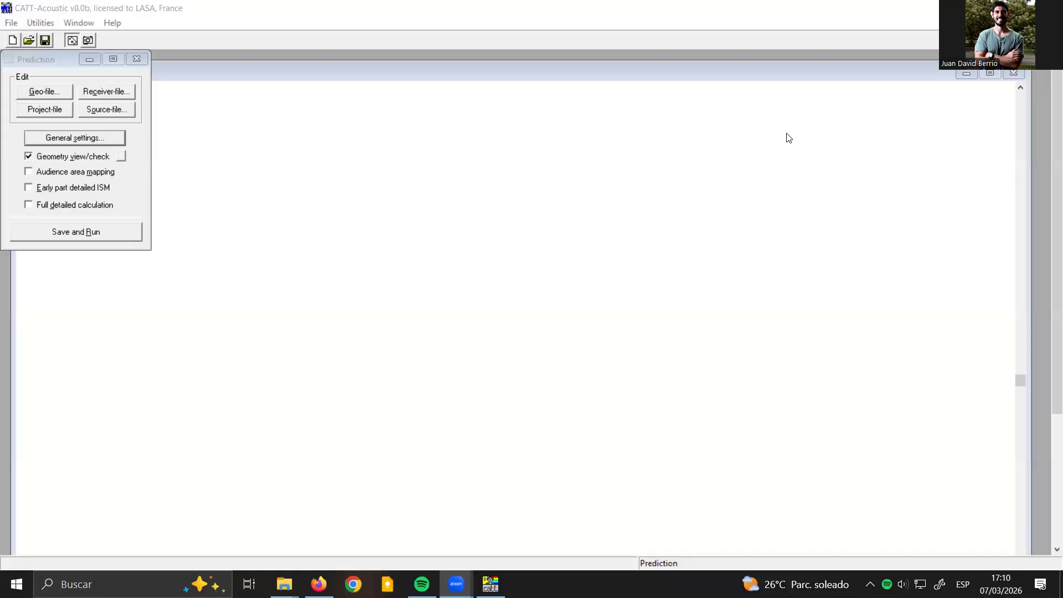
- Open the Post-processing window and move it clear of the Prediction window
click(84, 23)
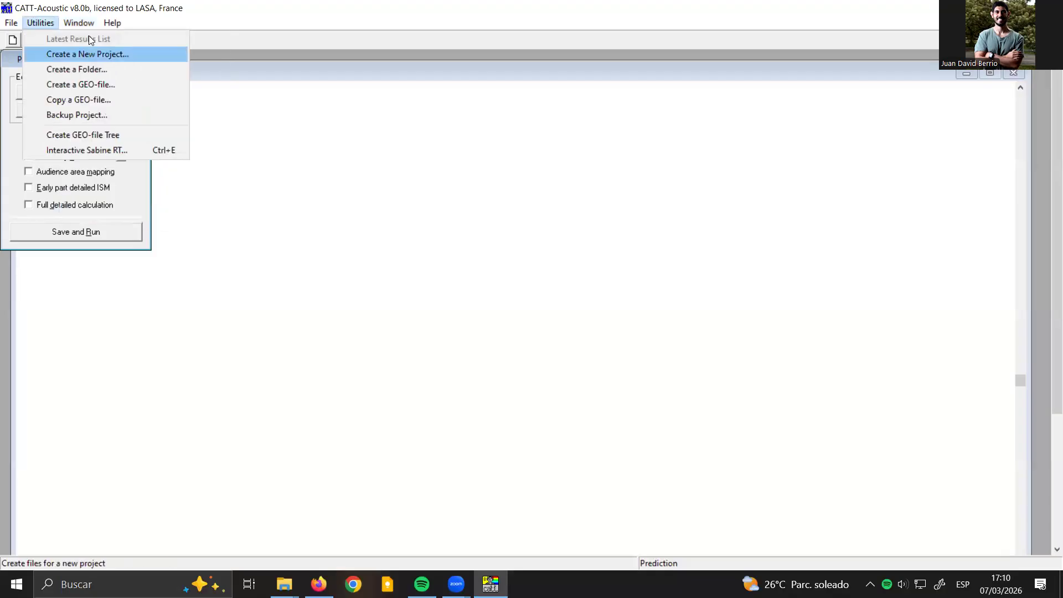
mouse_move(11, 23)
mouse_move(77, 23)
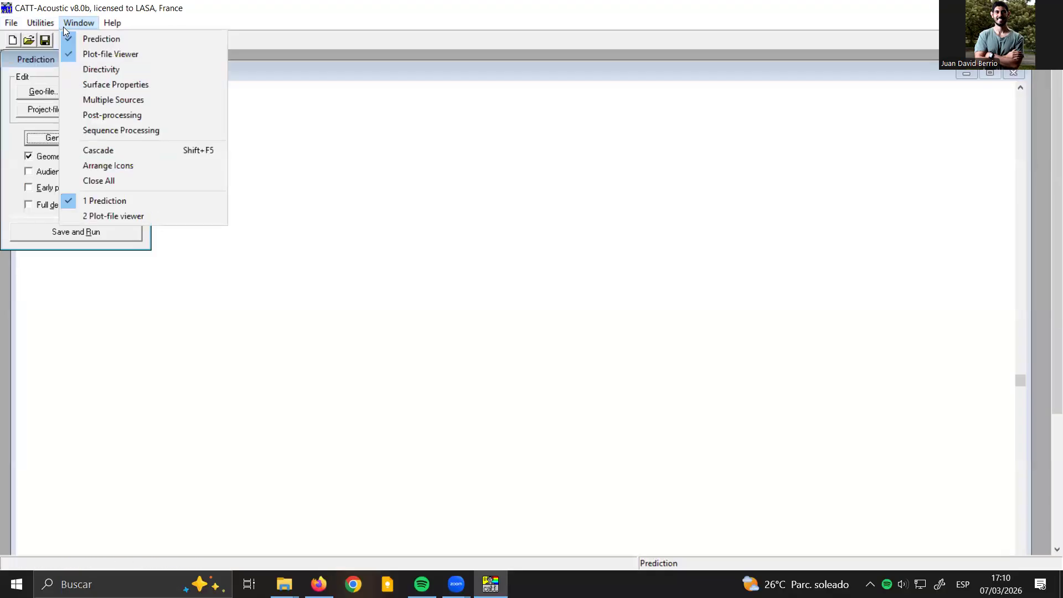
click(110, 115)
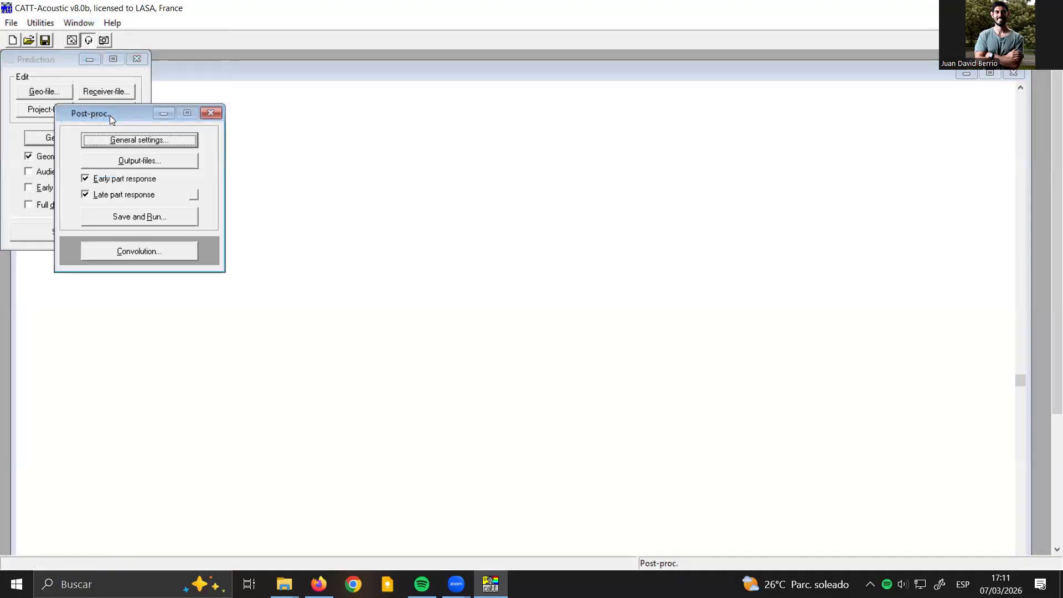
drag(120, 110, 524, 145)
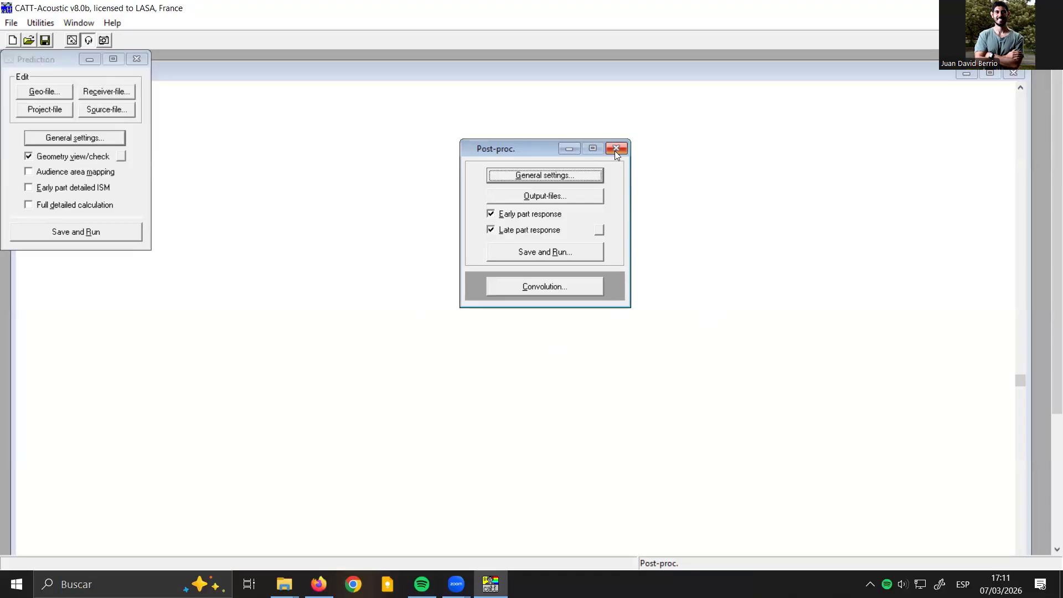
- Enable Full detailed calculation for the prediction and inspect its option to save post-processing (ECH) data, cancelling any settings changes
click(121, 157)
click(222, 318)
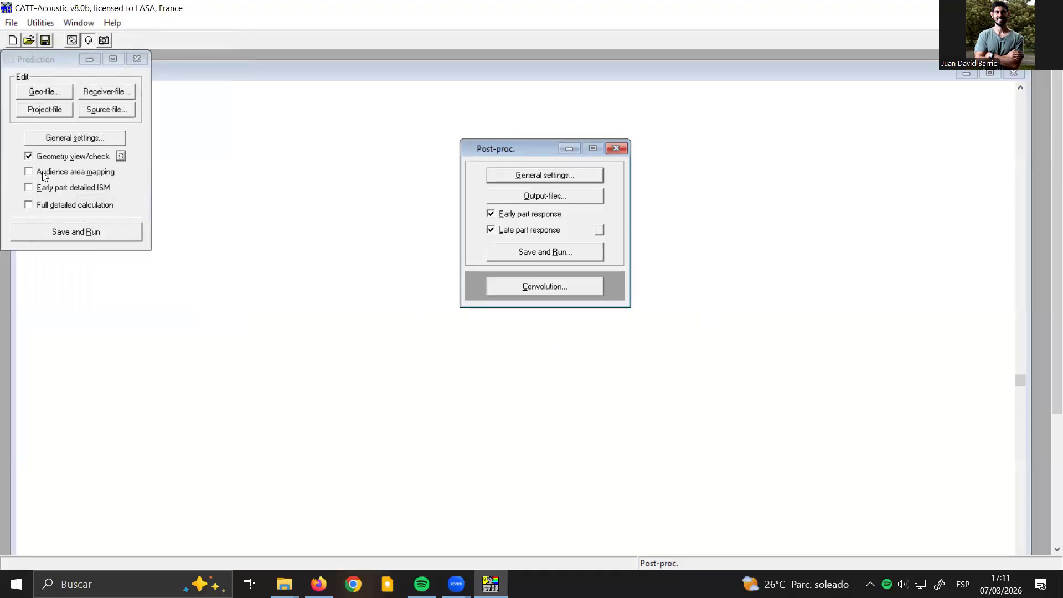
click(27, 205)
click(121, 204)
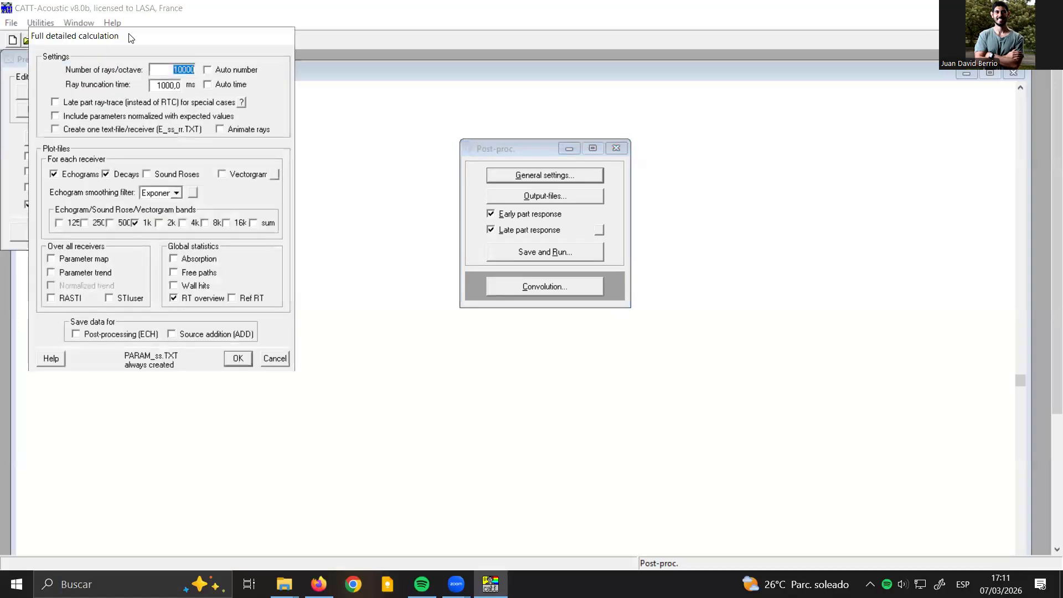
drag(132, 37, 757, 87)
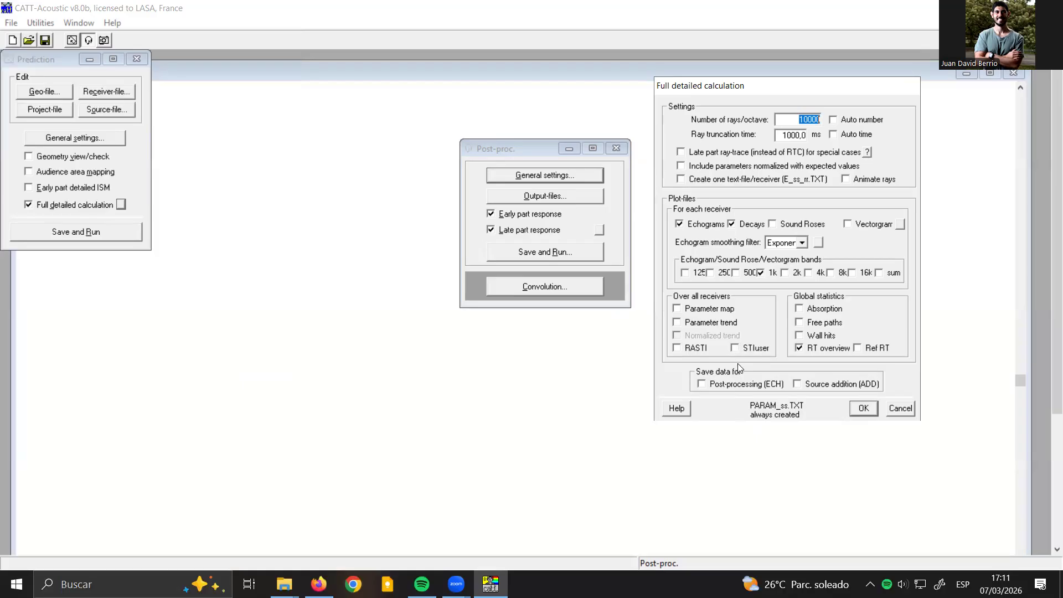
click(702, 385)
click(702, 385)
click(900, 409)
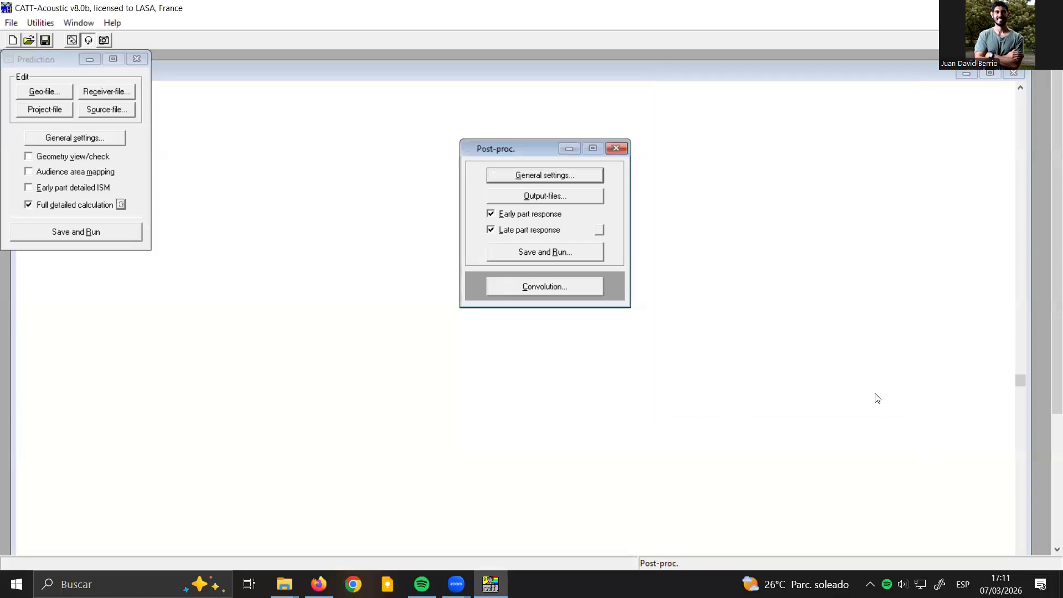
- Review the post-processing general settings for impulse response, reflections and receiver model, and close them without changes
click(79, 23)
click(528, 151)
click(524, 176)
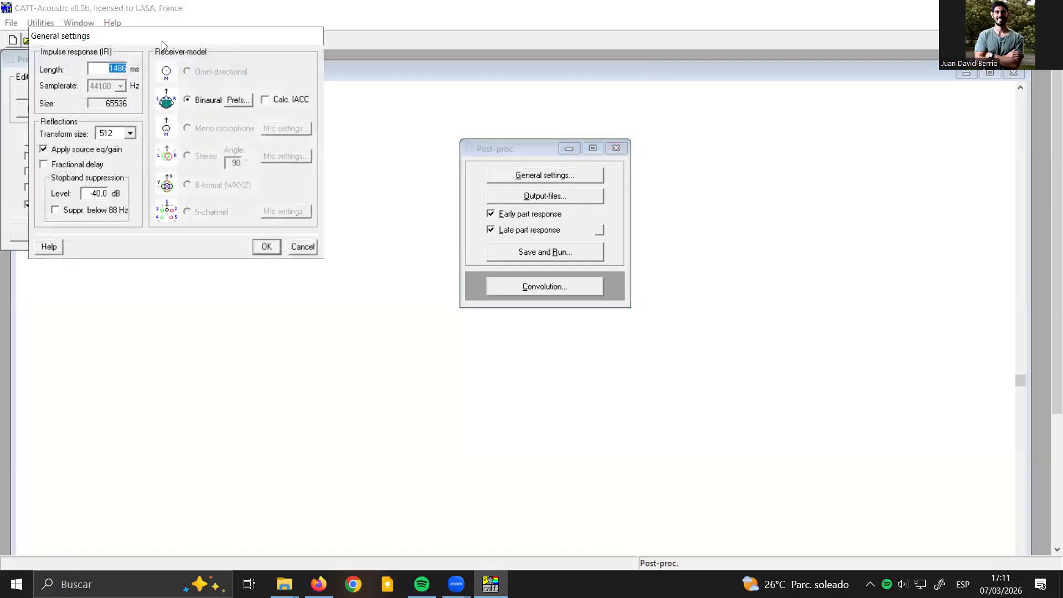
drag(176, 43, 767, 123)
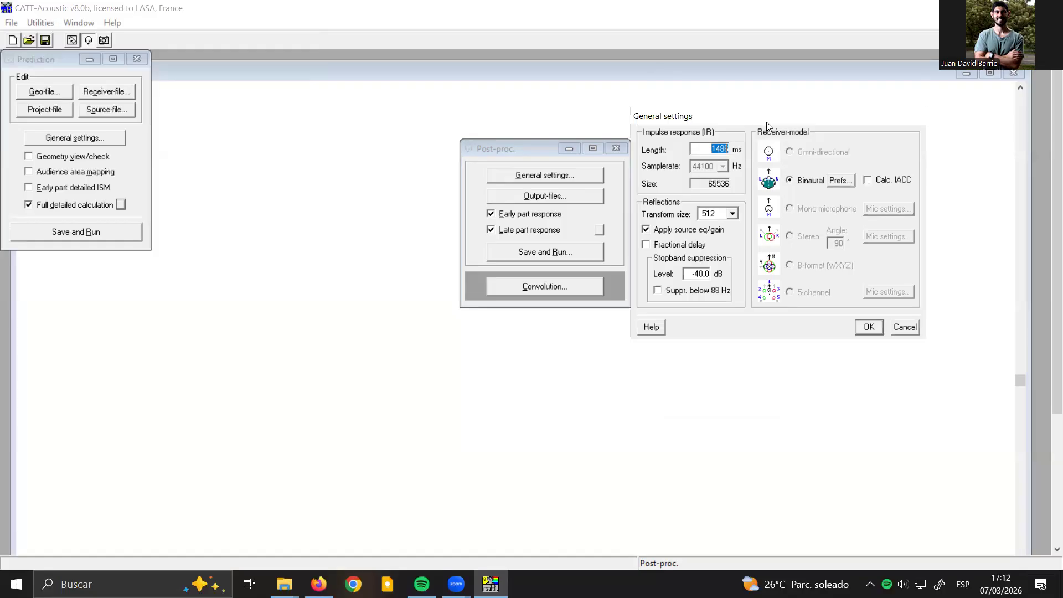
click(897, 329)
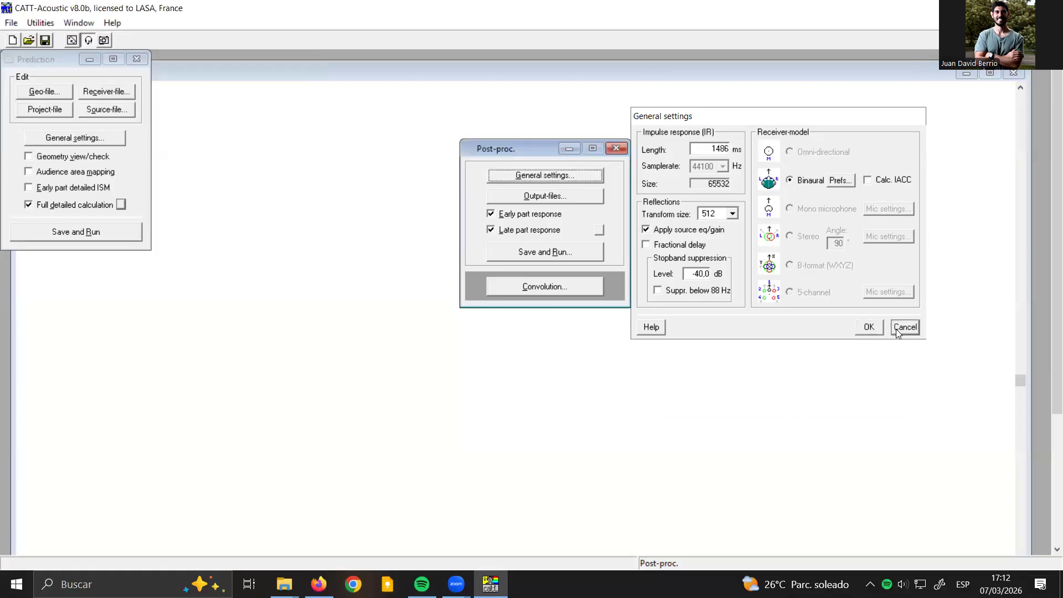
- Check the post-processing output-file options for impulse responses and plot files, and accept them
click(565, 196)
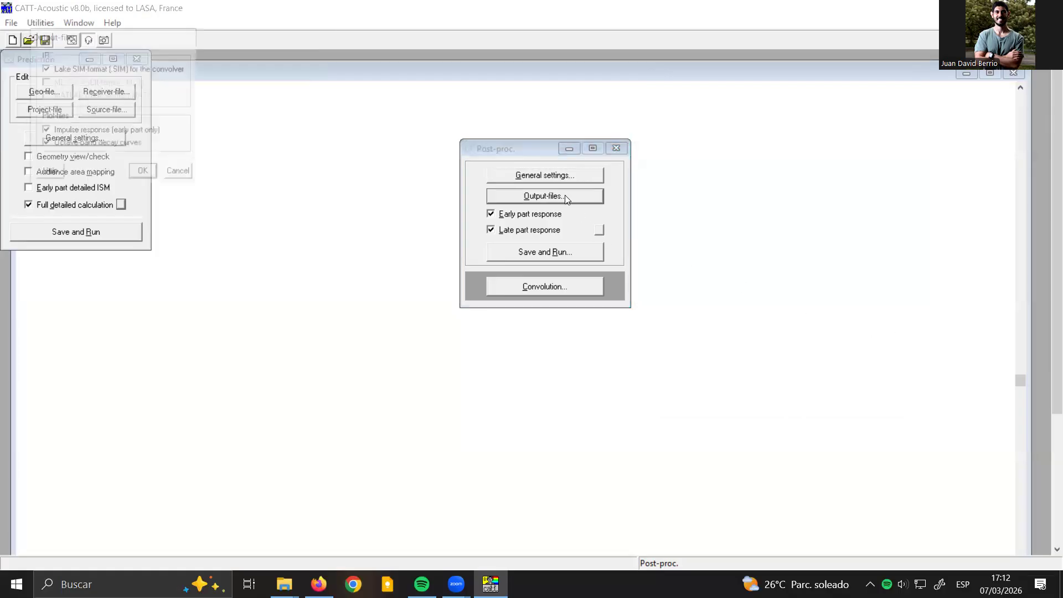
drag(110, 39, 286, 130)
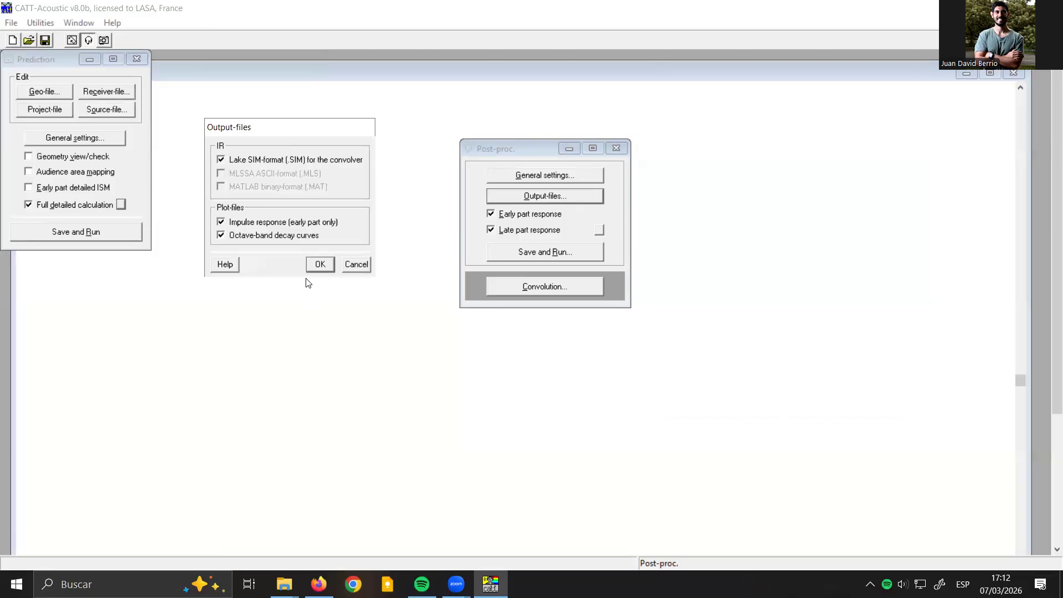
click(320, 265)
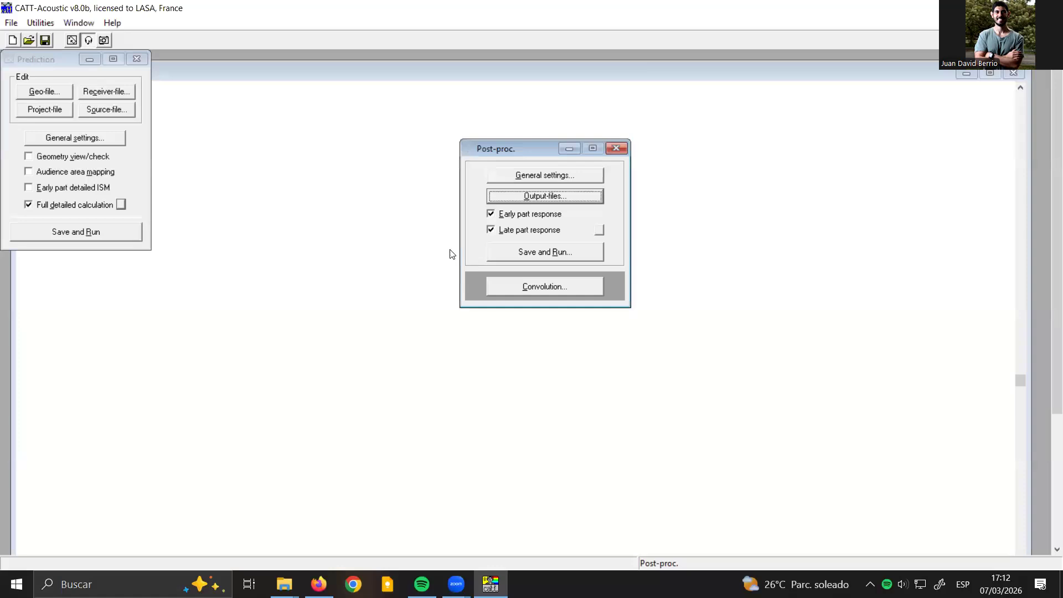
- Start the post-processing save and run, and browse to the OUT folder inside Ejemplo for the settings file
click(542, 255)
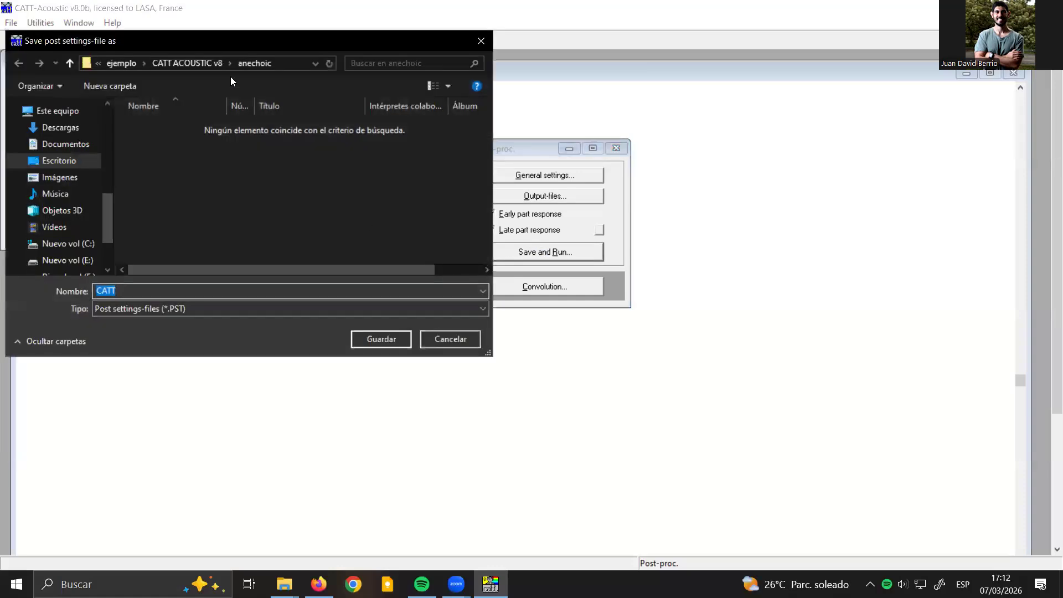
drag(238, 37, 598, 72)
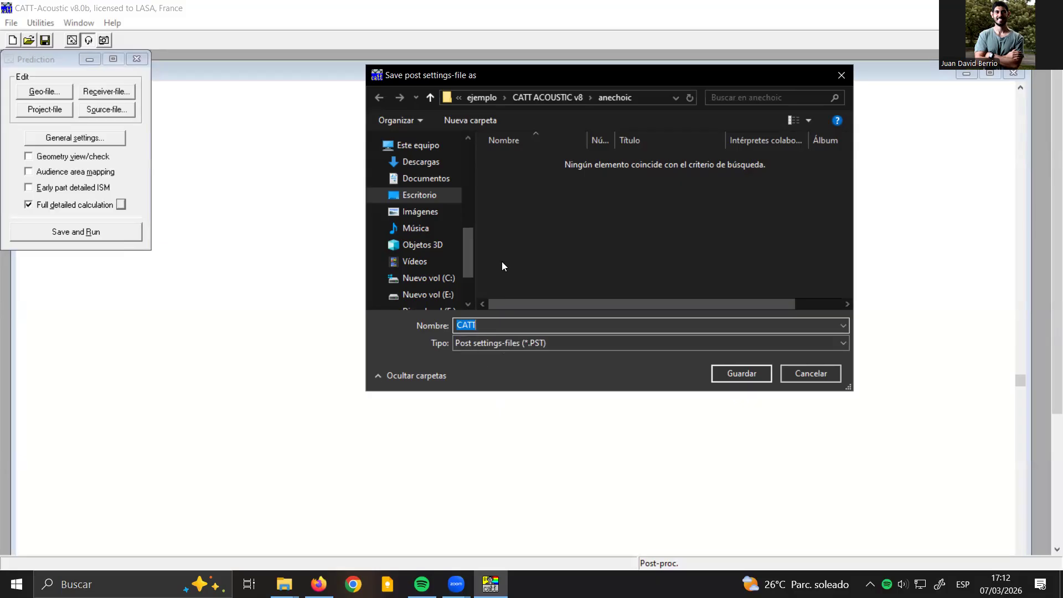
click(533, 97)
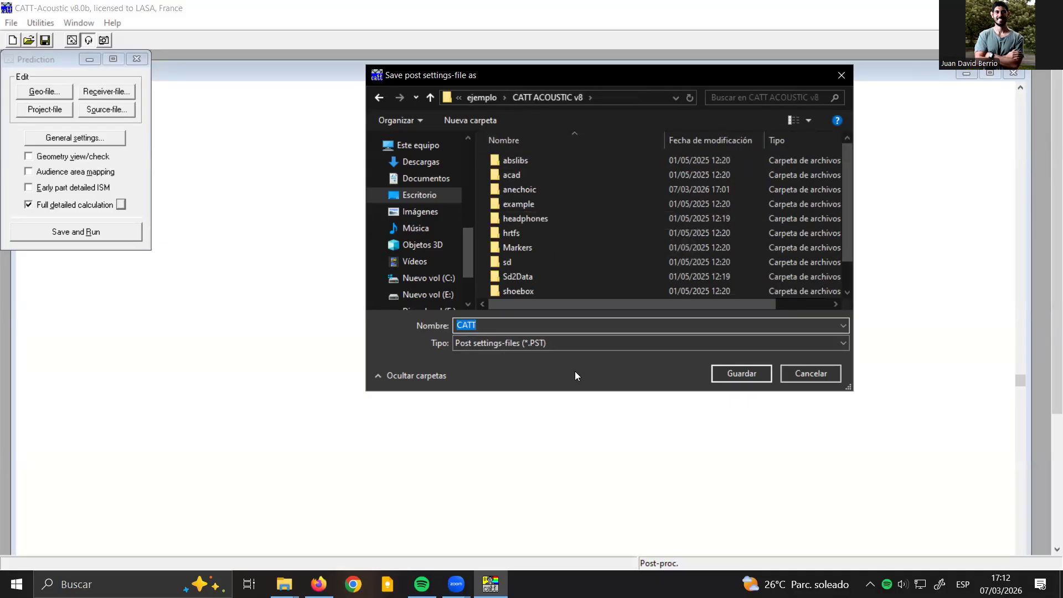
double_click(525, 205)
click(562, 100)
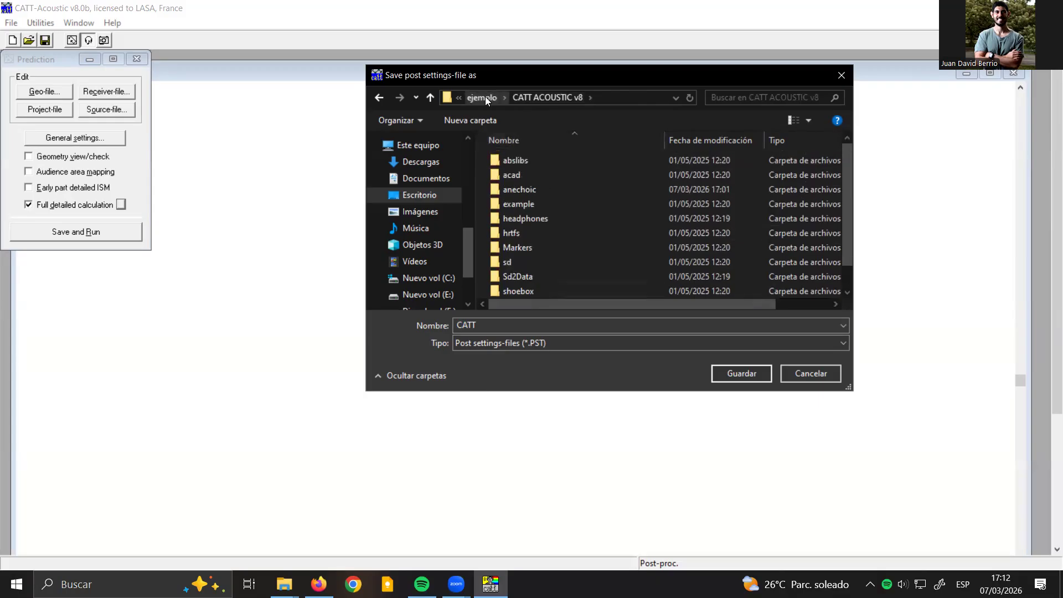
click(483, 98)
double_click(533, 209)
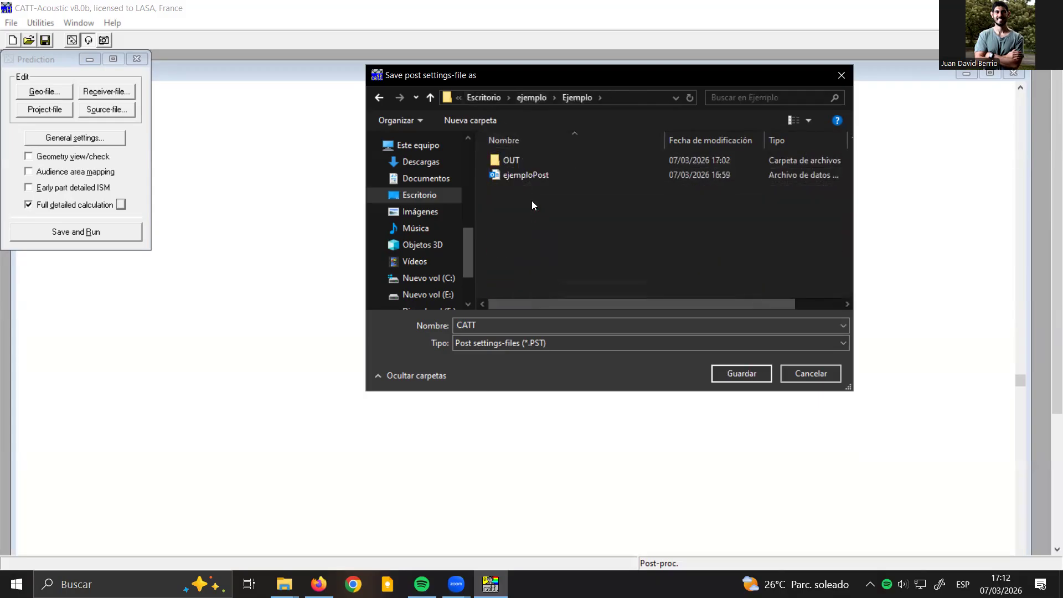
double_click(521, 156)
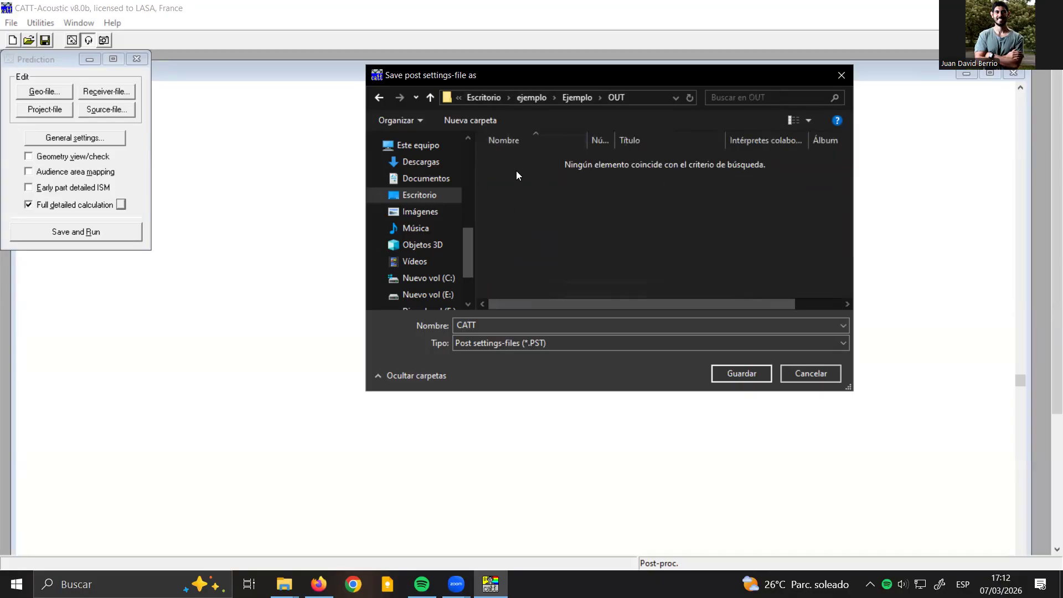
- Save the post settings file as PostProcesamiento and run post-processing on the data file E_A0_01.ECH
drag(512, 323, 414, 311)
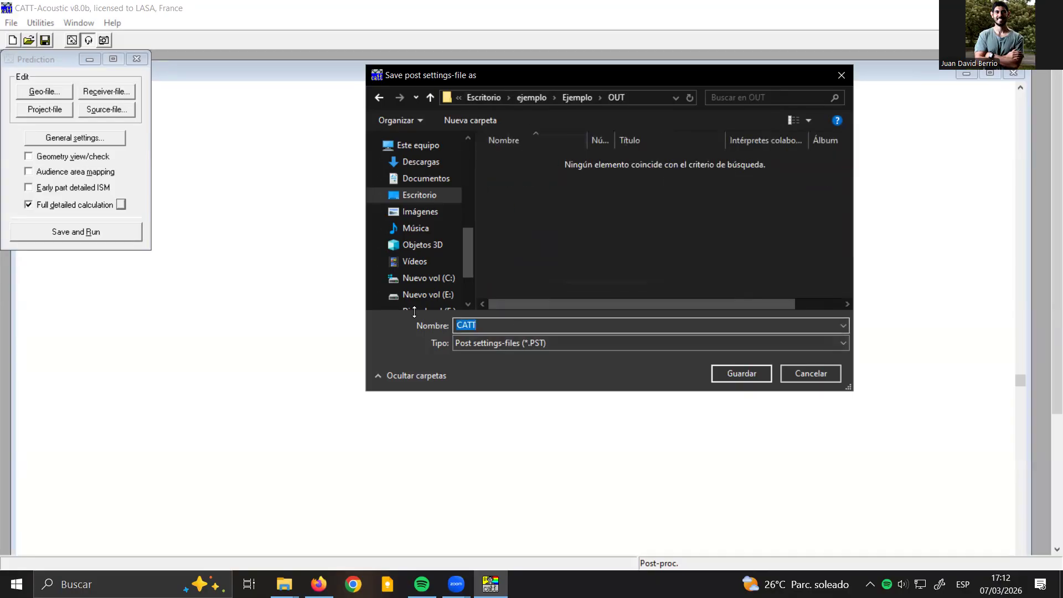
text(Post)
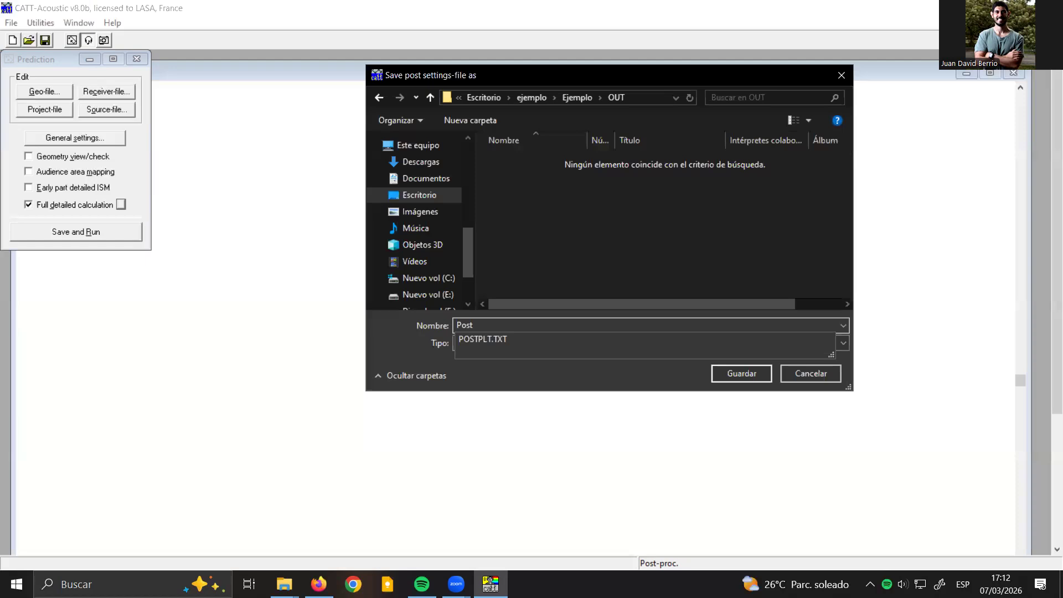
text(Procesamiento)
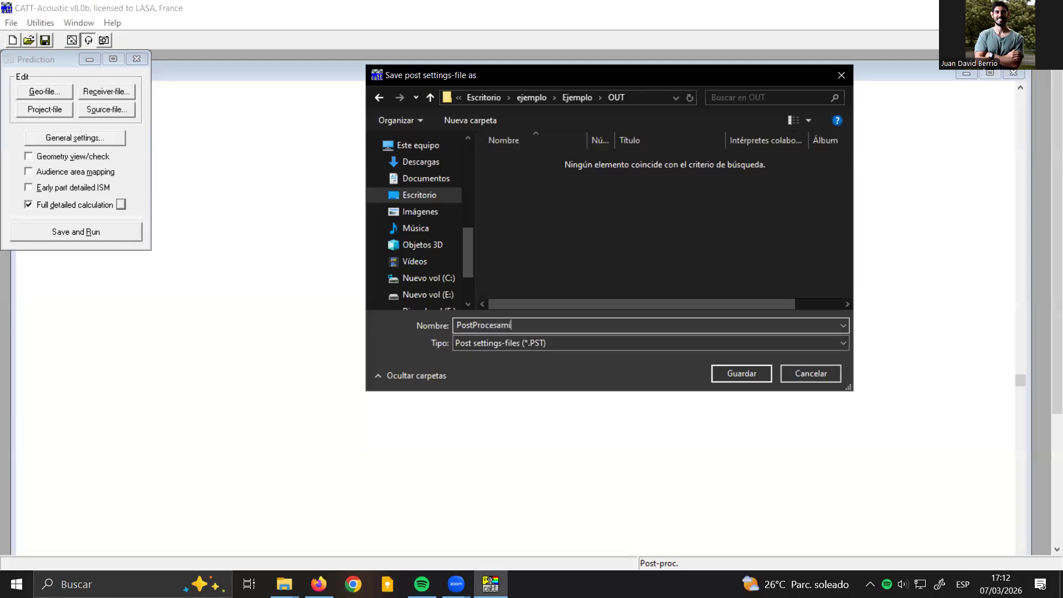
key(Return)
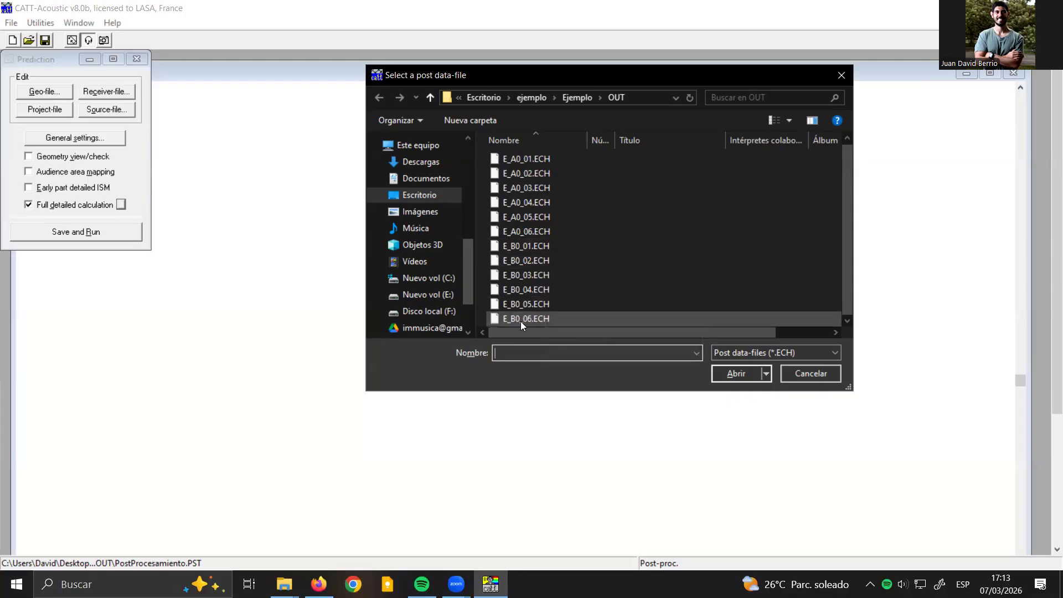
scroll(521, 322, up, 1)
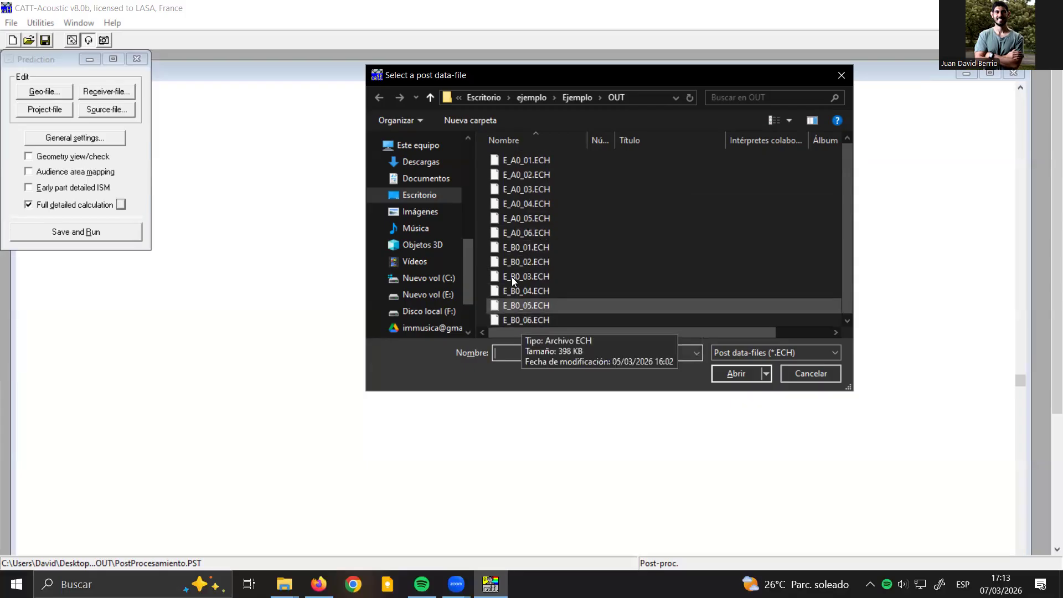
double_click(517, 160)
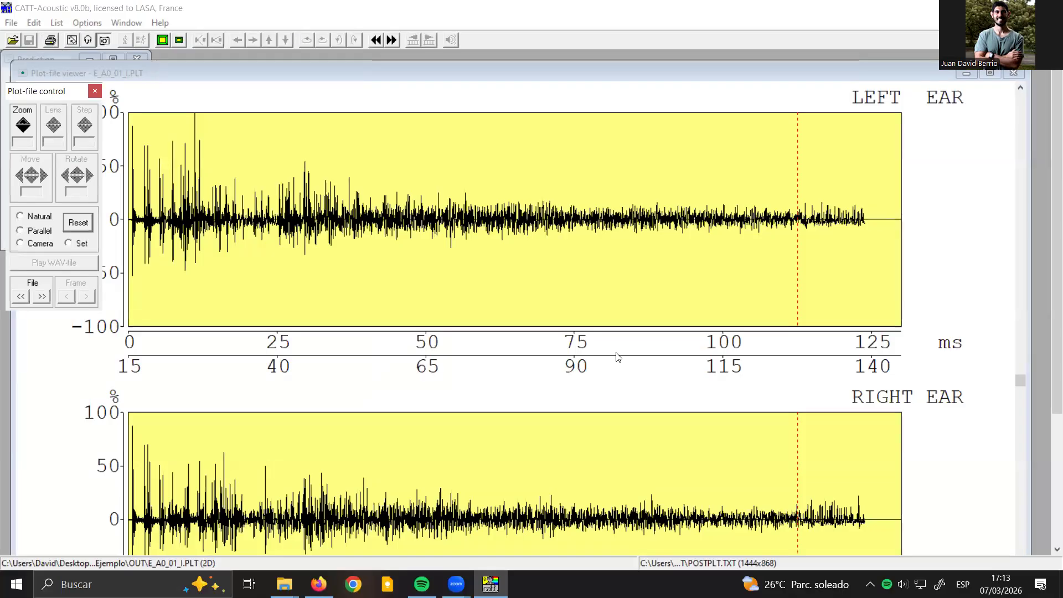
- Restore the plot-file viewer to a smaller window that fits both the left- and right-ear impulse responses
click(382, 74)
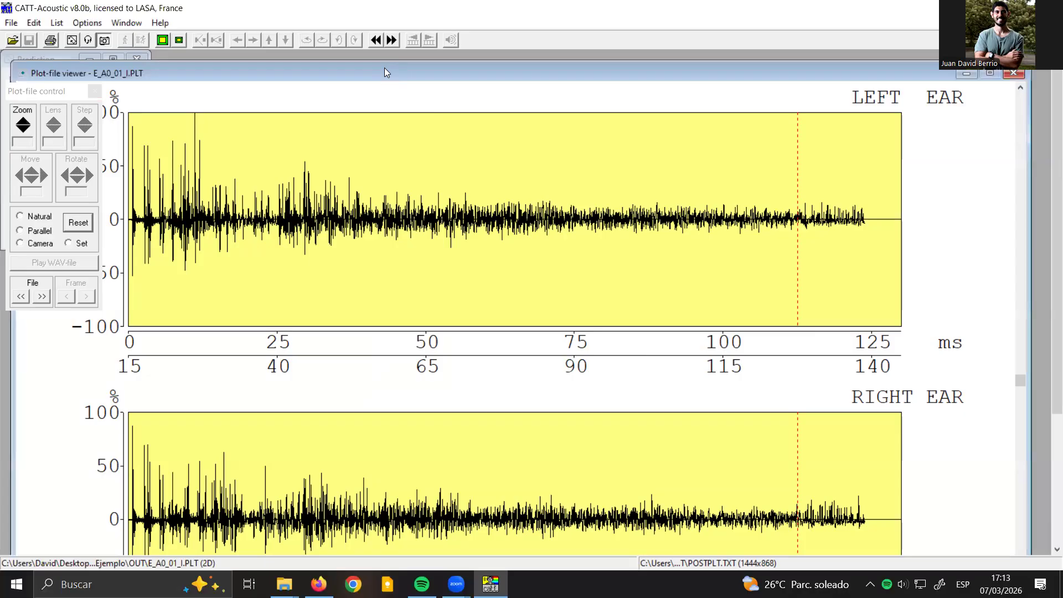
double_click(384, 68)
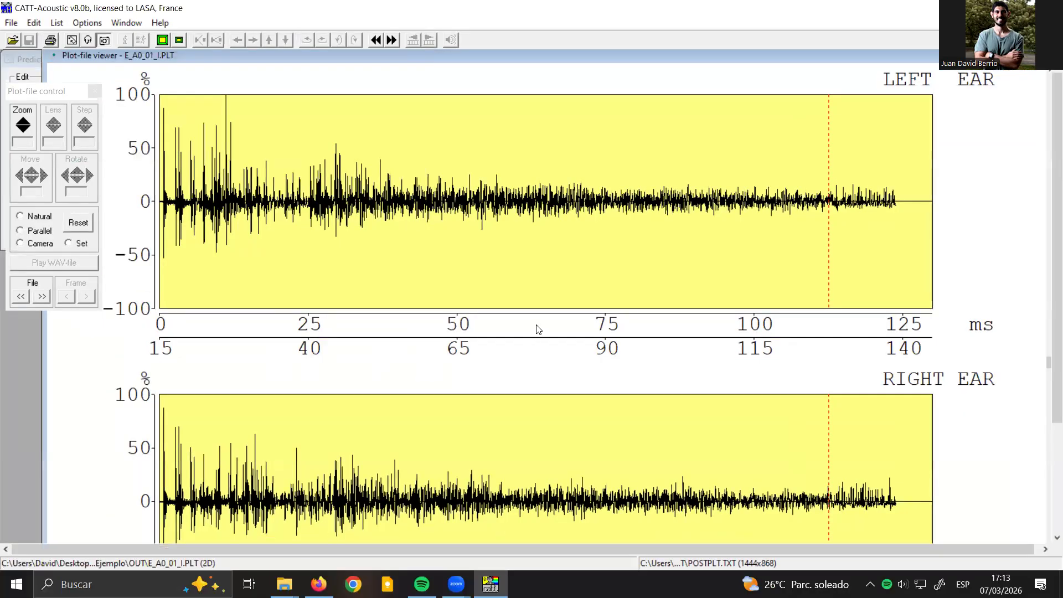
scroll(490, 255, up, 1)
scroll(488, 253, down, 1)
double_click(264, 59)
drag(197, 124, 519, 239)
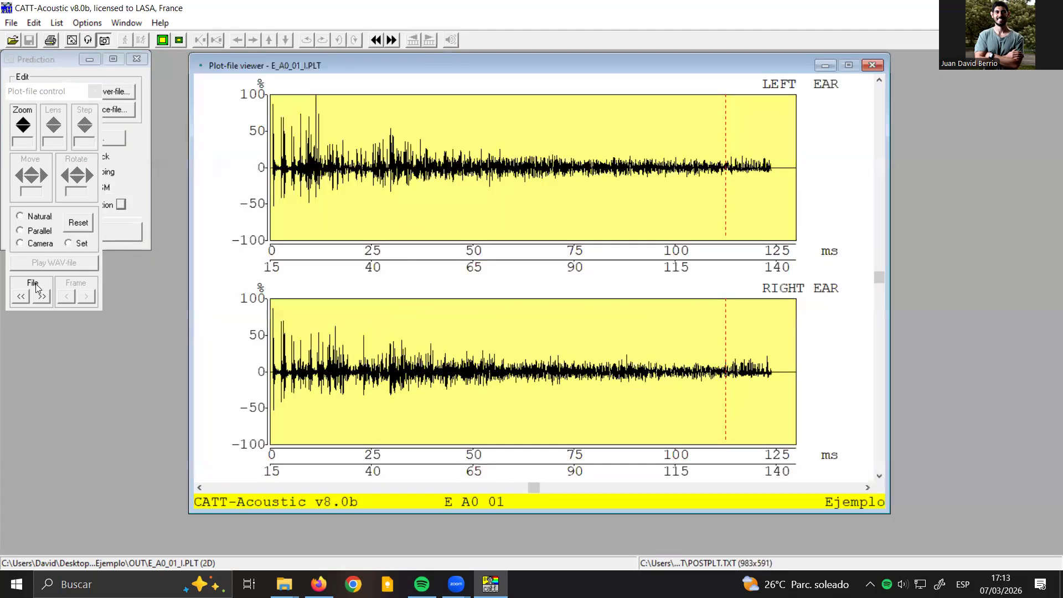
- View the octave-band decay curves, return to the impulse response plot and minimize the plot-file viewer
click(41, 296)
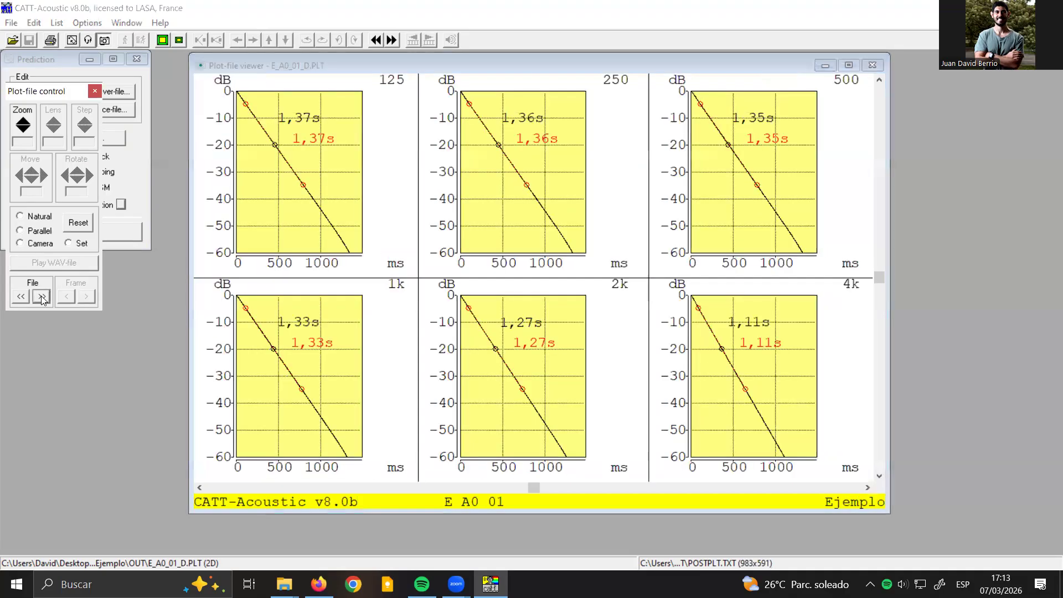
click(41, 296)
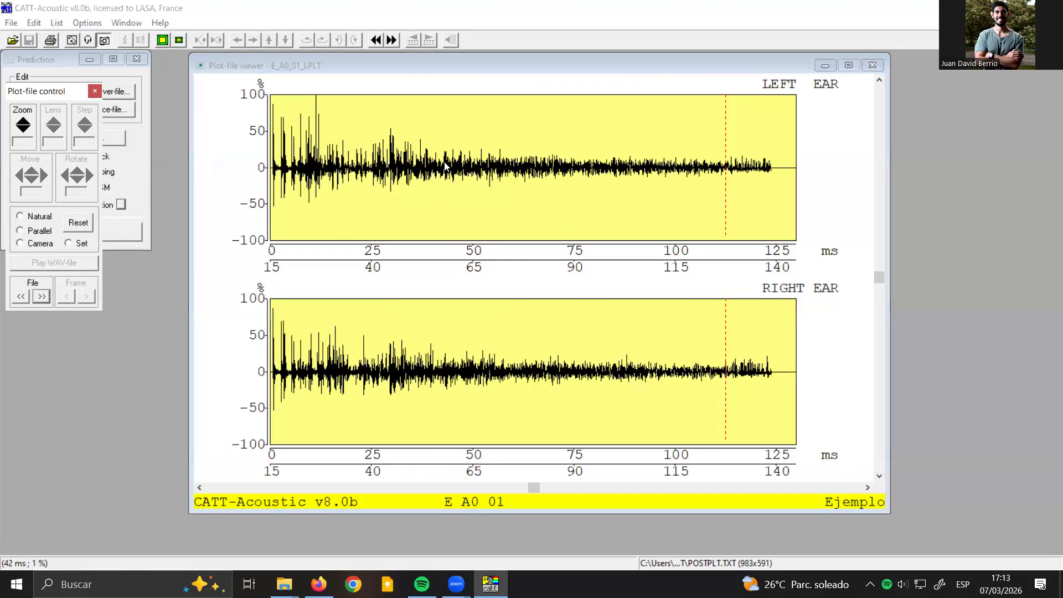
click(825, 65)
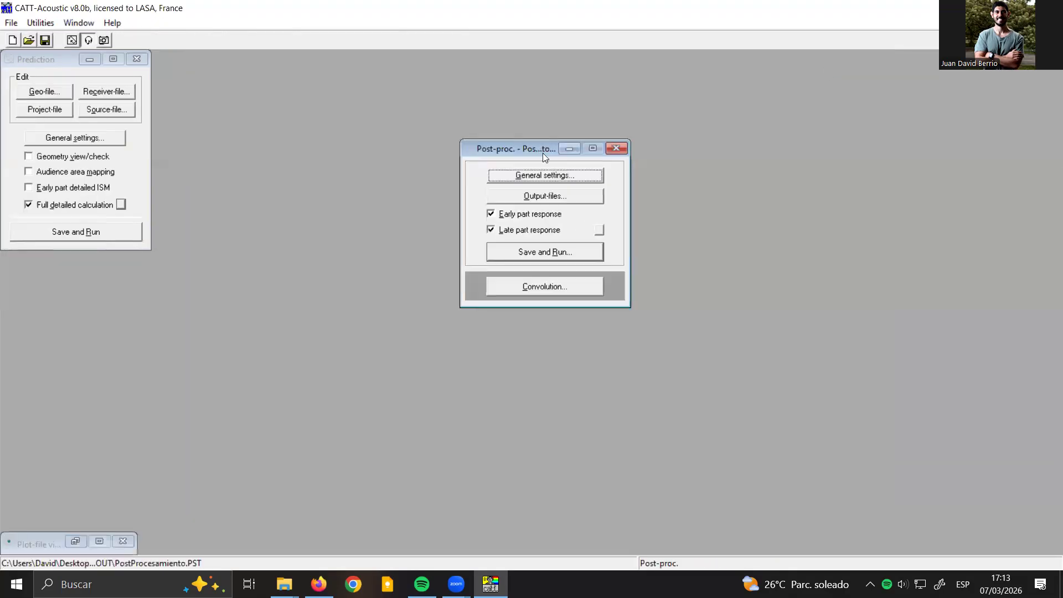
- Open the Convolution settings from post-processing and place the dialog beside the Post-processing window
drag(545, 151, 559, 128)
click(593, 265)
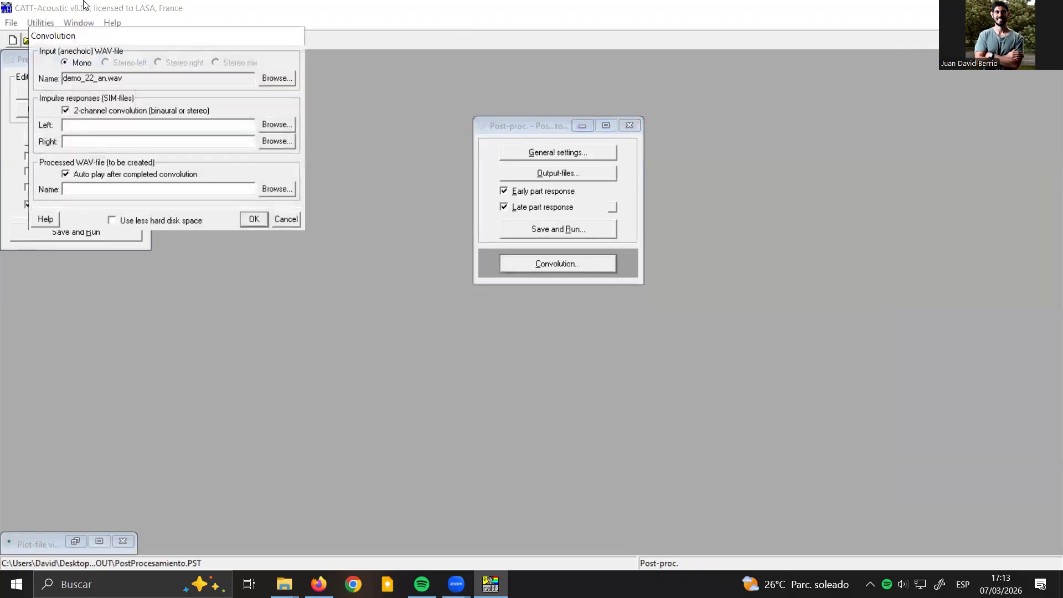
drag(163, 41, 833, 114)
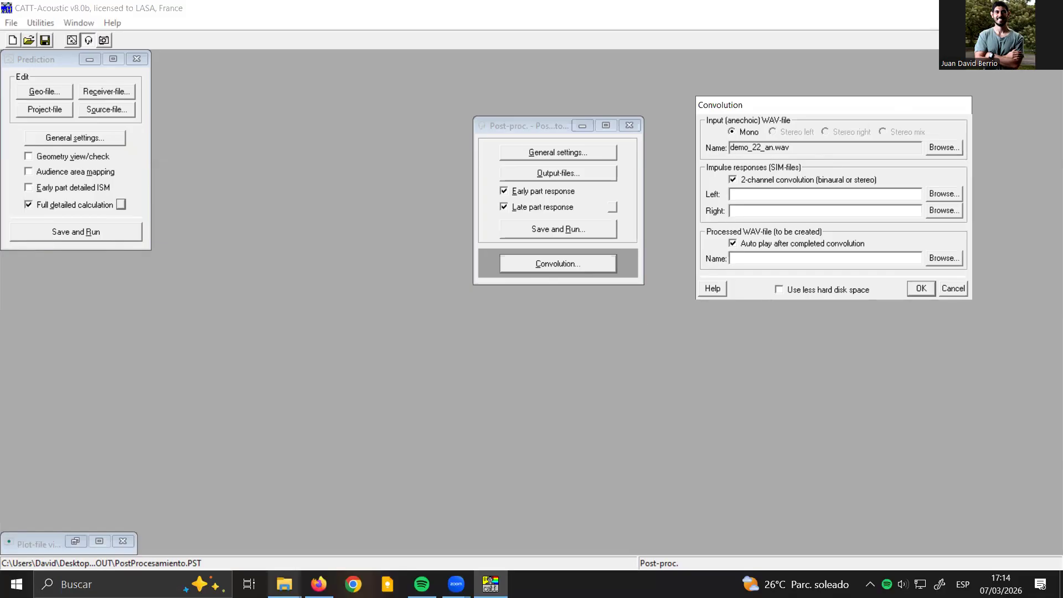
- Switch to File Explorer and show the Anecoic folder with the anechoic recordings
mouse_move(284, 584)
click(331, 549)
click(286, 356)
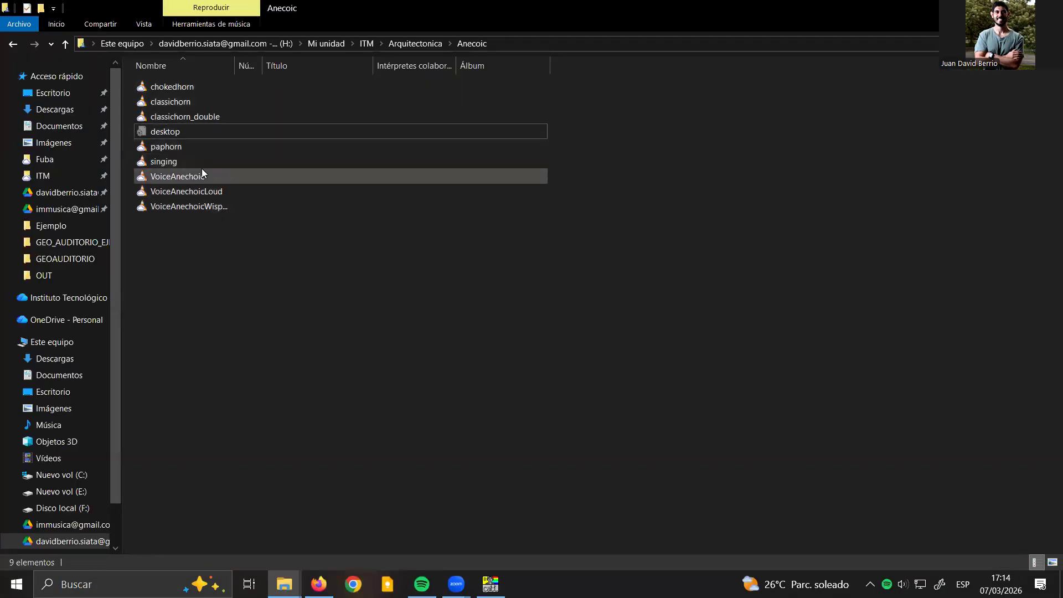
- Open the anechoic folder inside the CATT ACOUSTIC v8 folder
click(284, 584)
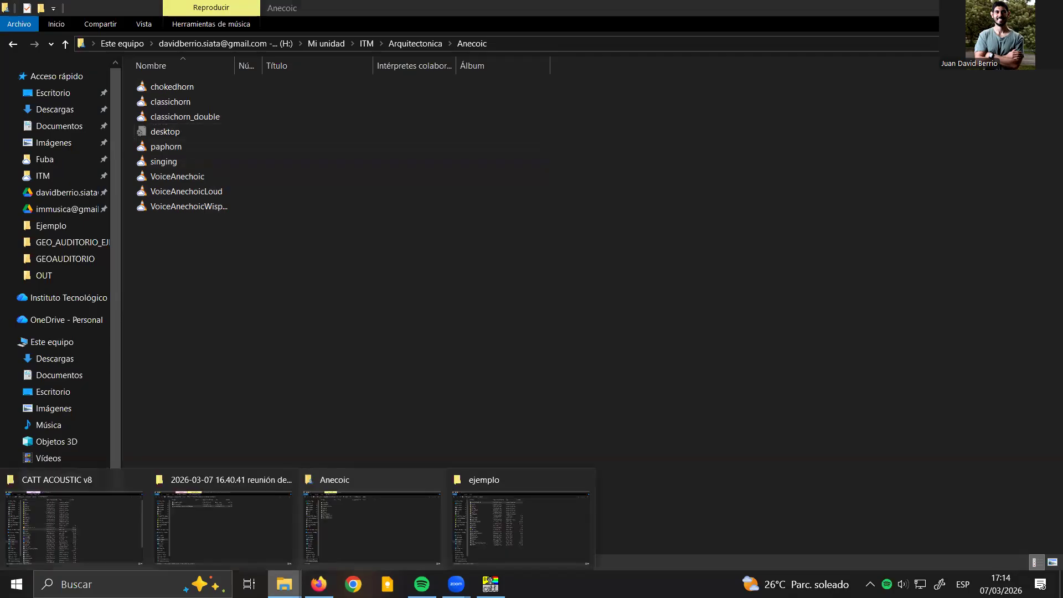
click(120, 518)
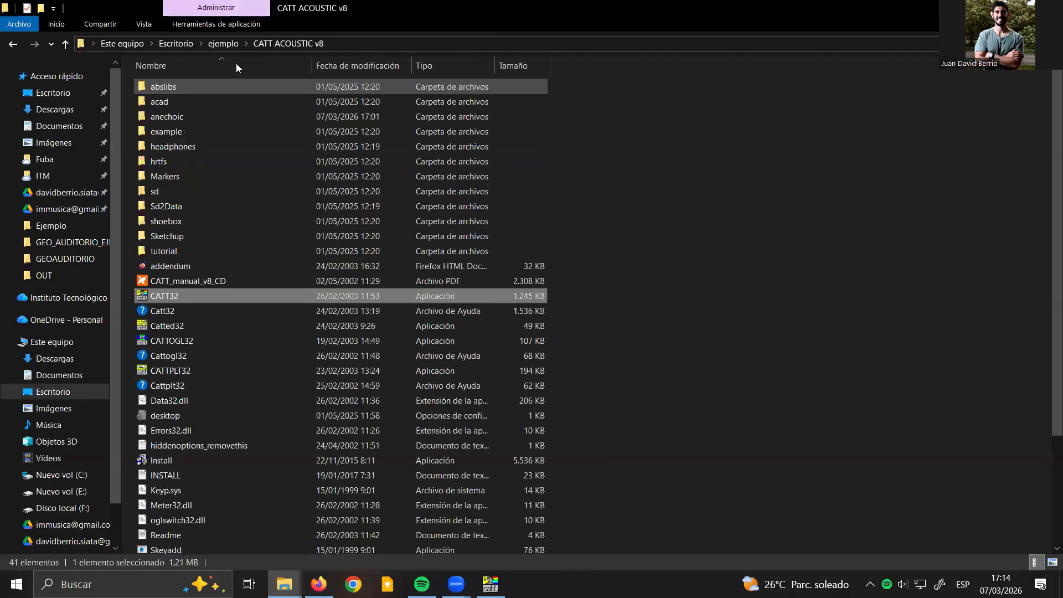
click(177, 111)
double_click(176, 113)
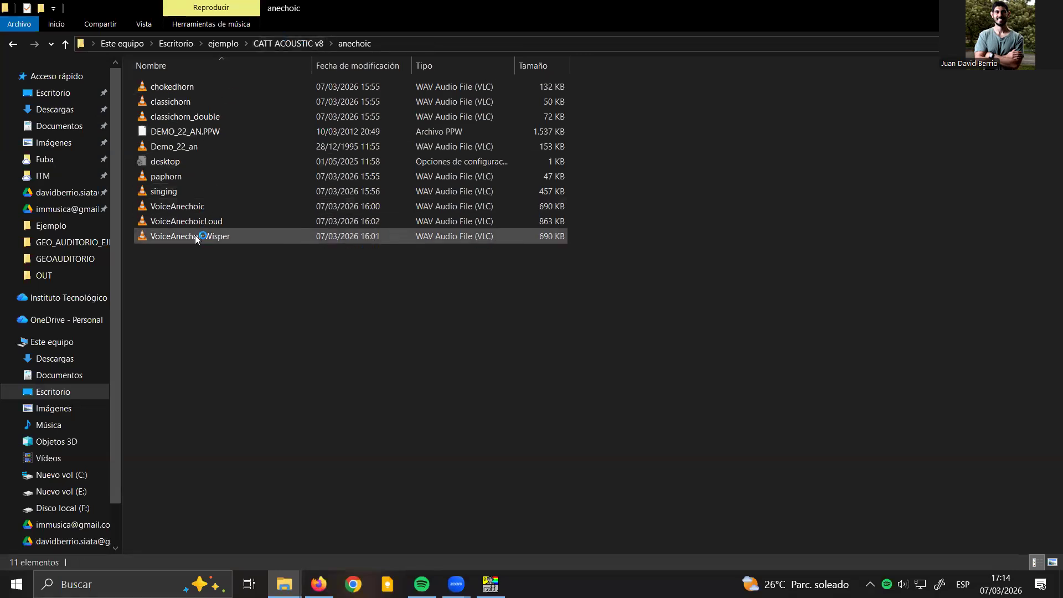
- Listen to the Demo_22_an, singing, VoiceAnechoicLoud and classichorn recordings one by one, closing the media player after each
click(176, 147)
double_click(176, 147)
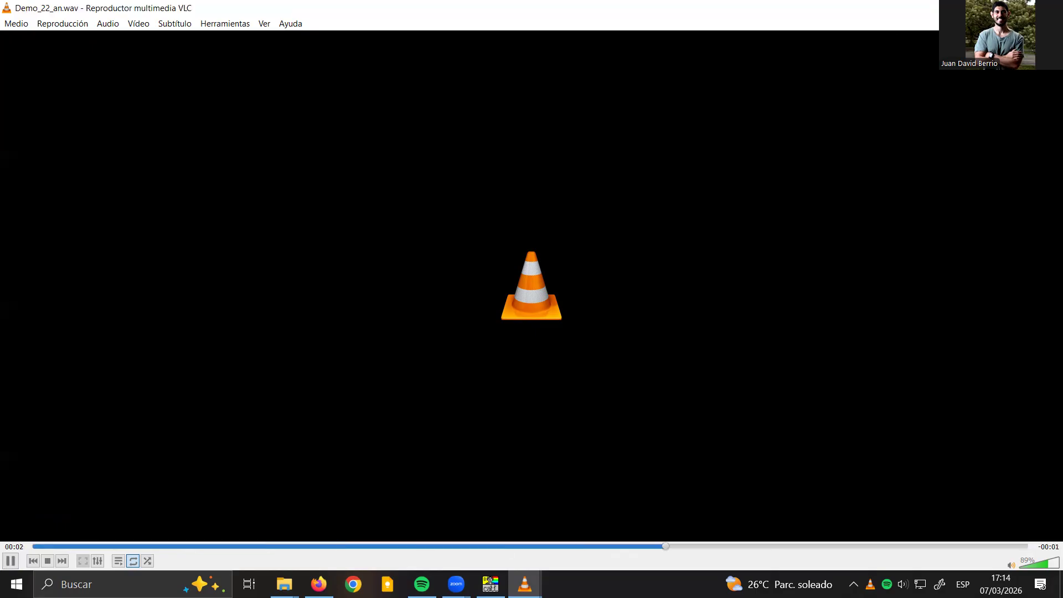
key(alt+F4)
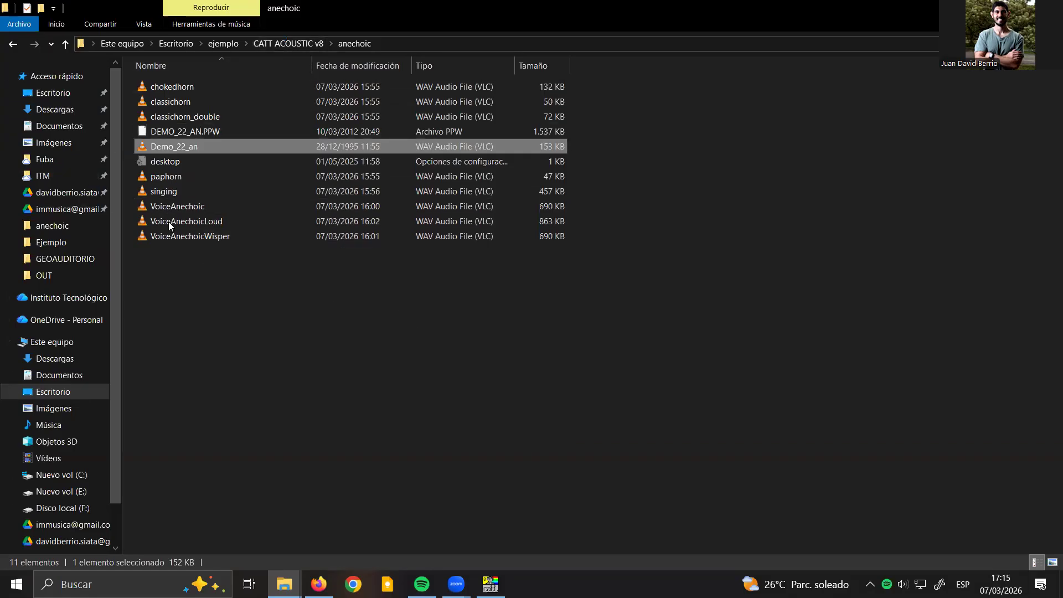
double_click(169, 191)
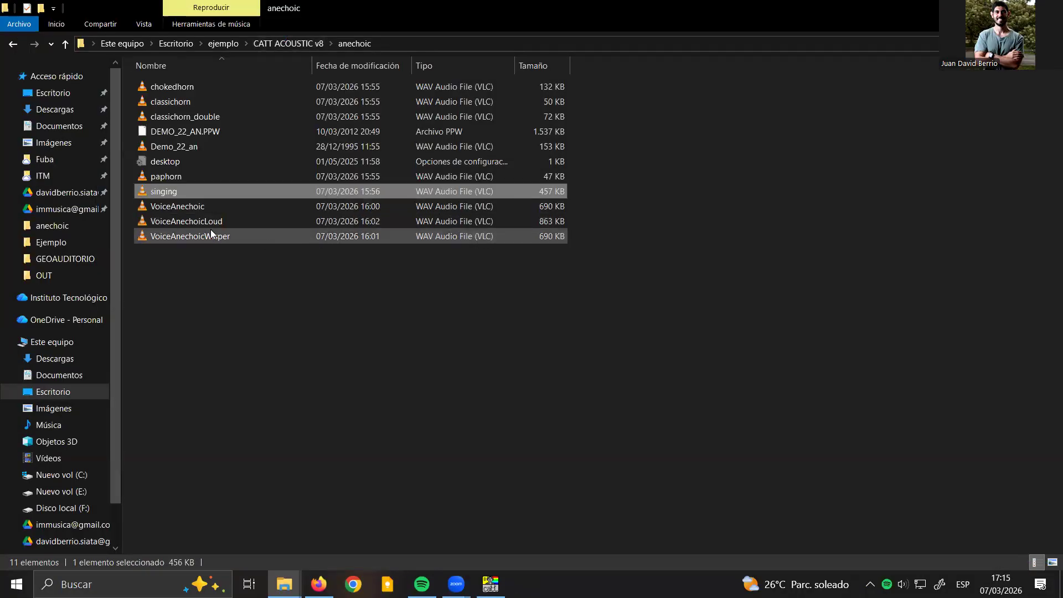
double_click(209, 225)
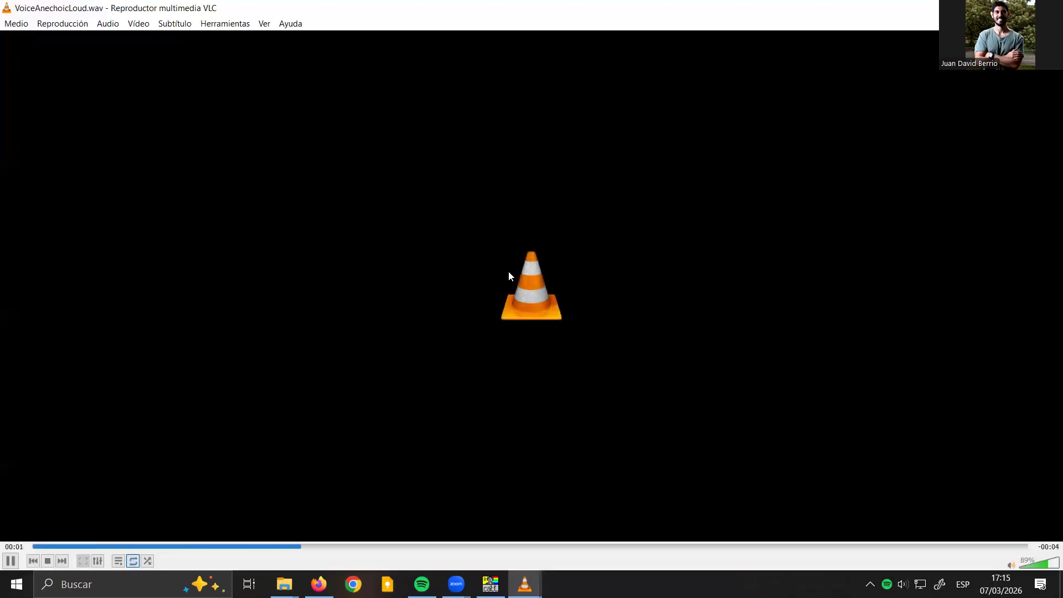
key(alt+F4)
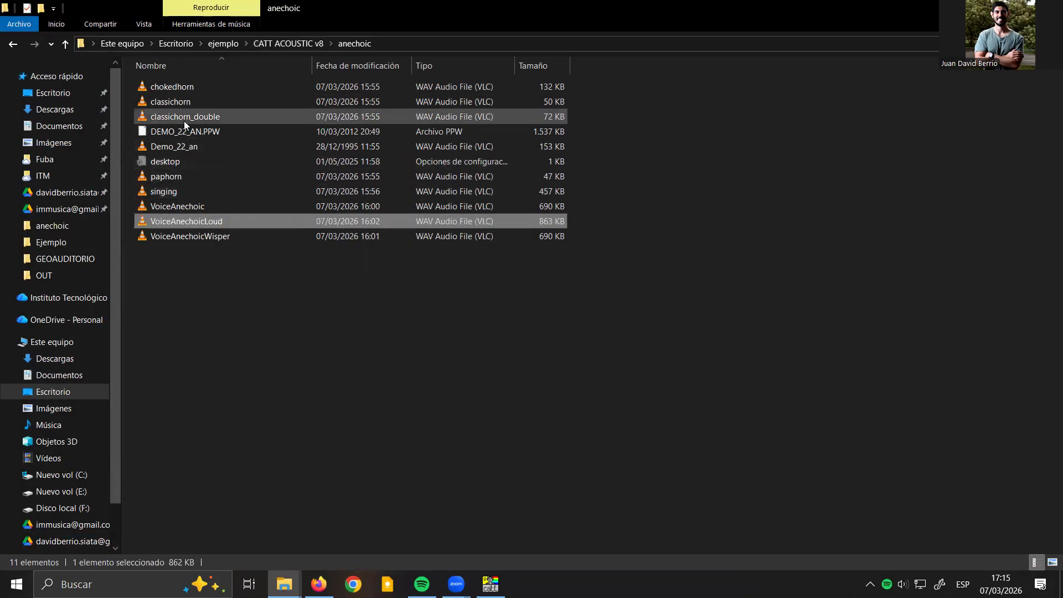
double_click(177, 105)
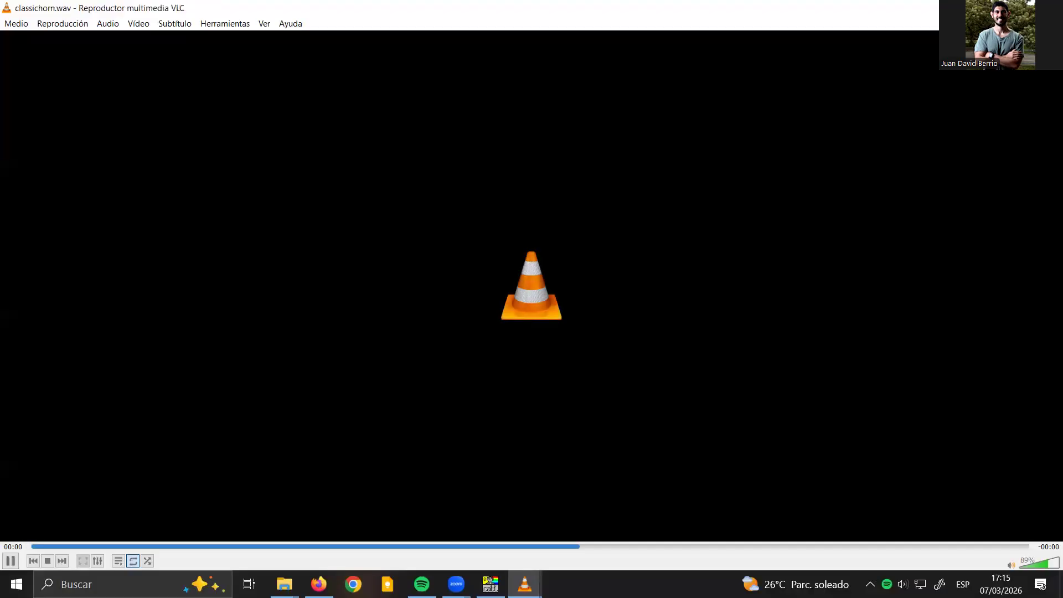
key(alt+F4)
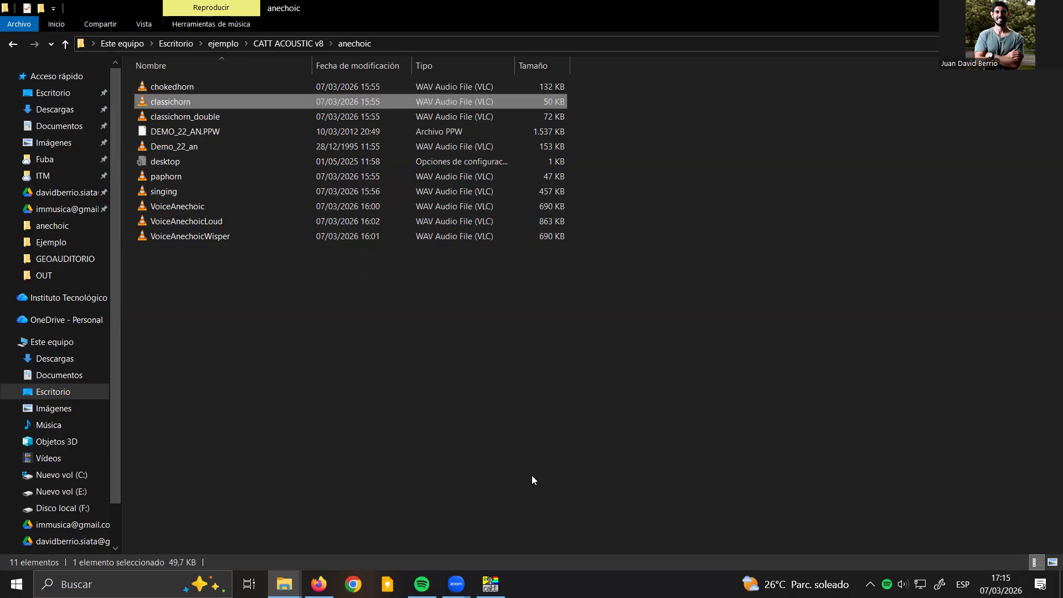
- Switch back to CATT-Acoustic and assign E_A0_01_L.SIM and E_A0_01_R.SIM from the OUT folder as the left and right impulse responses
mouse_move(490, 584)
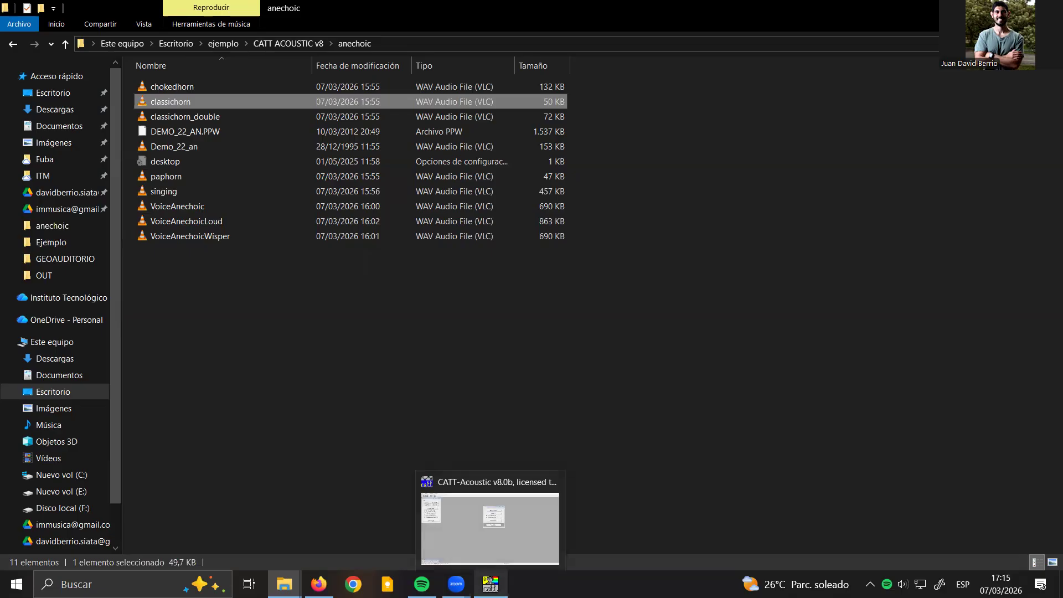
click(464, 544)
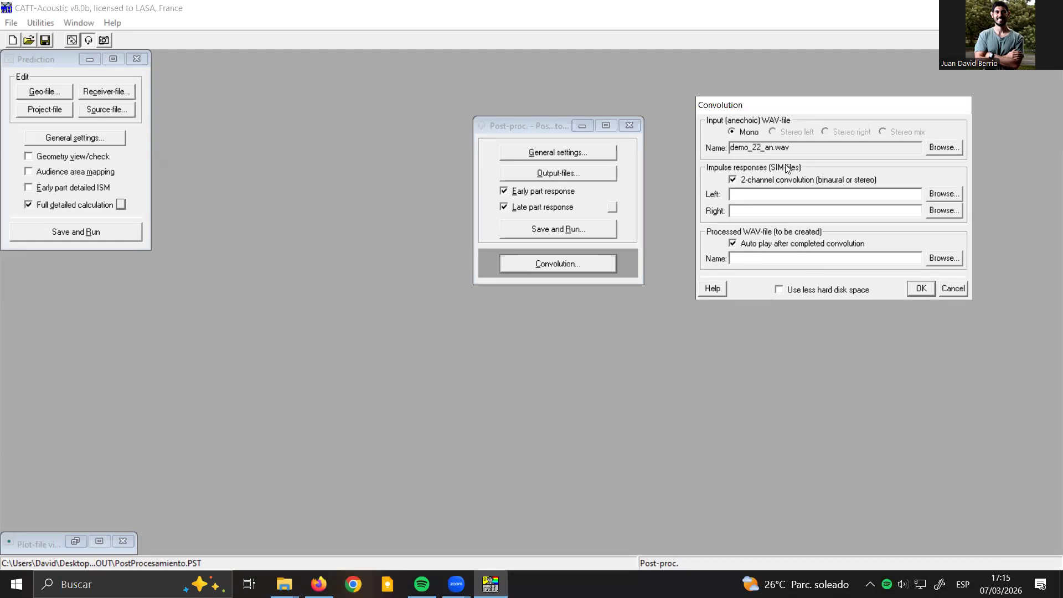
click(944, 194)
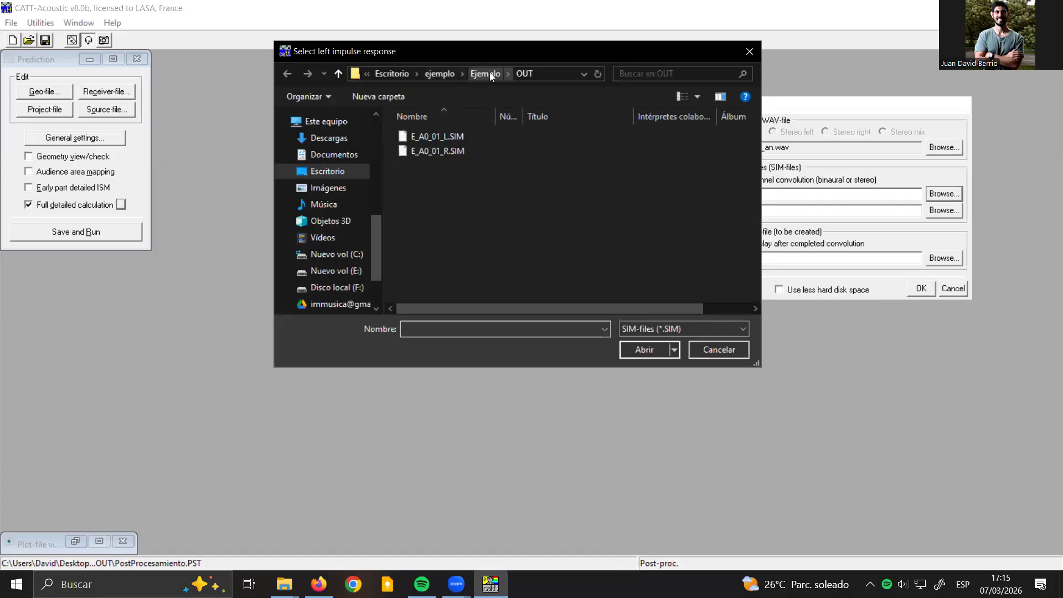
click(476, 73)
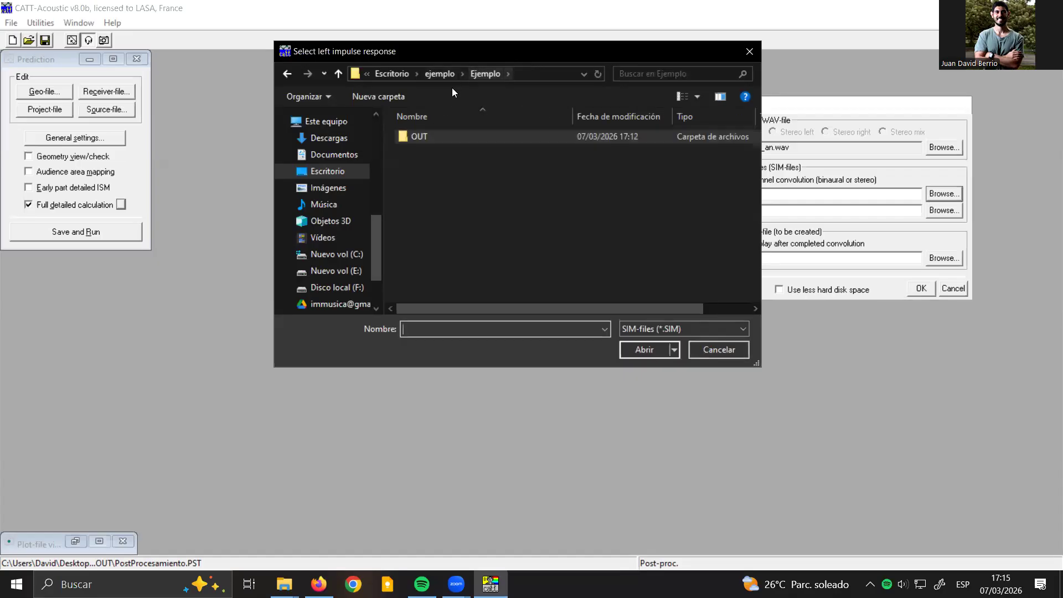
click(443, 76)
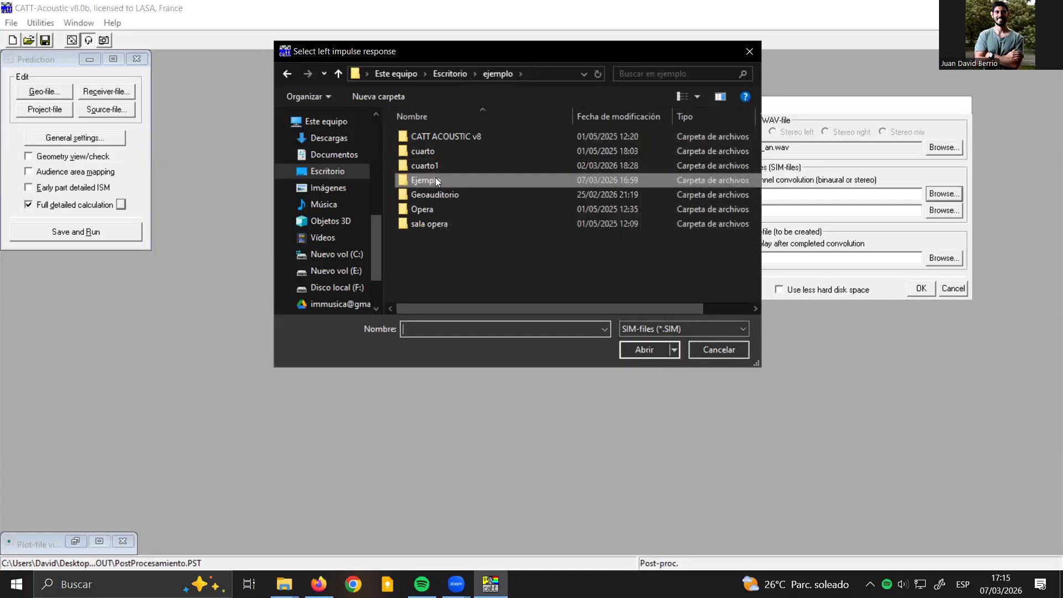
double_click(435, 176)
double_click(426, 138)
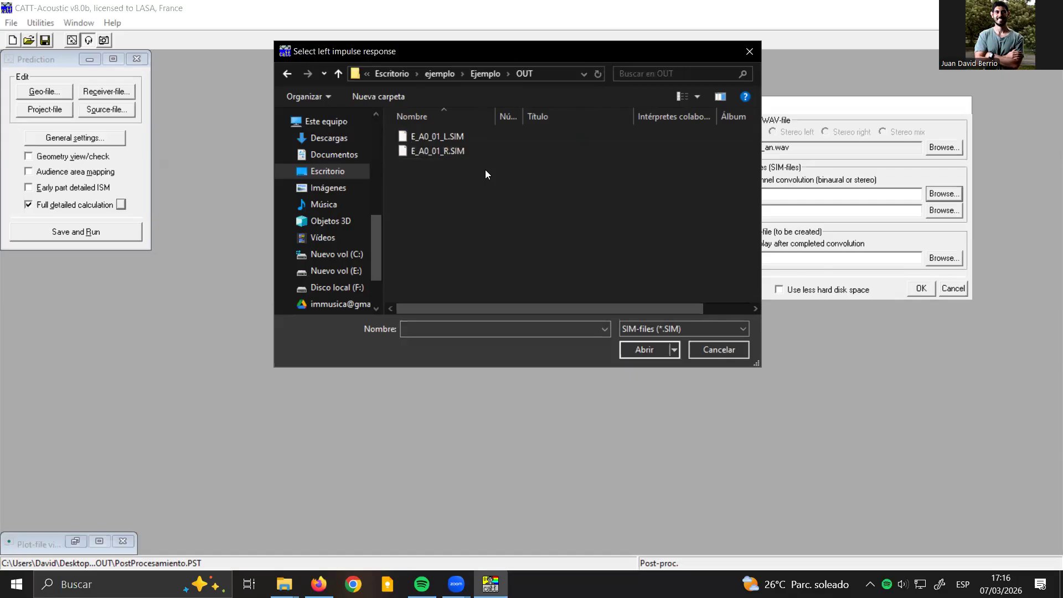
double_click(435, 138)
click(944, 211)
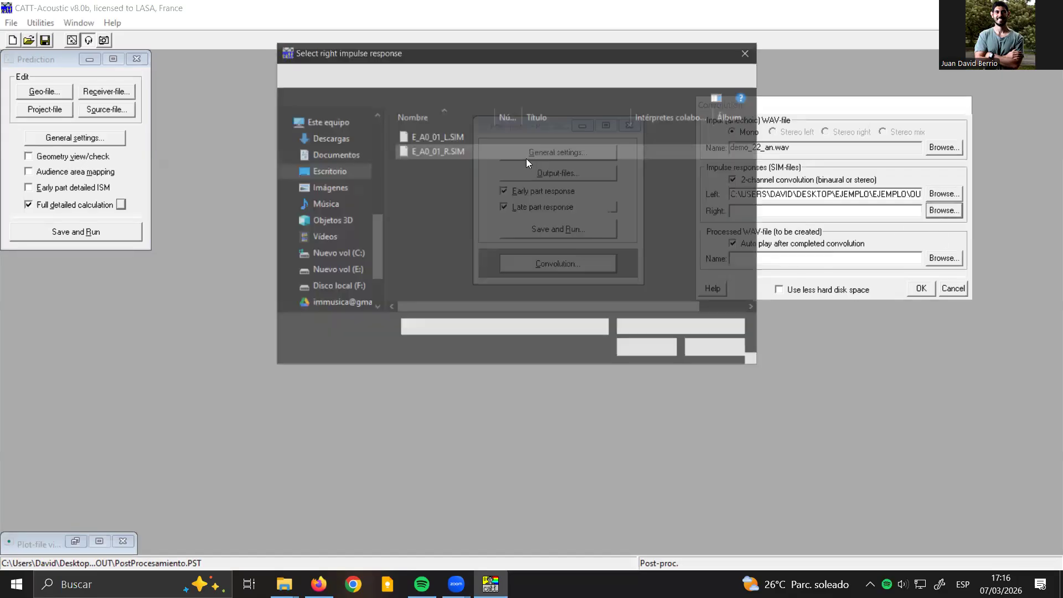
double_click(438, 152)
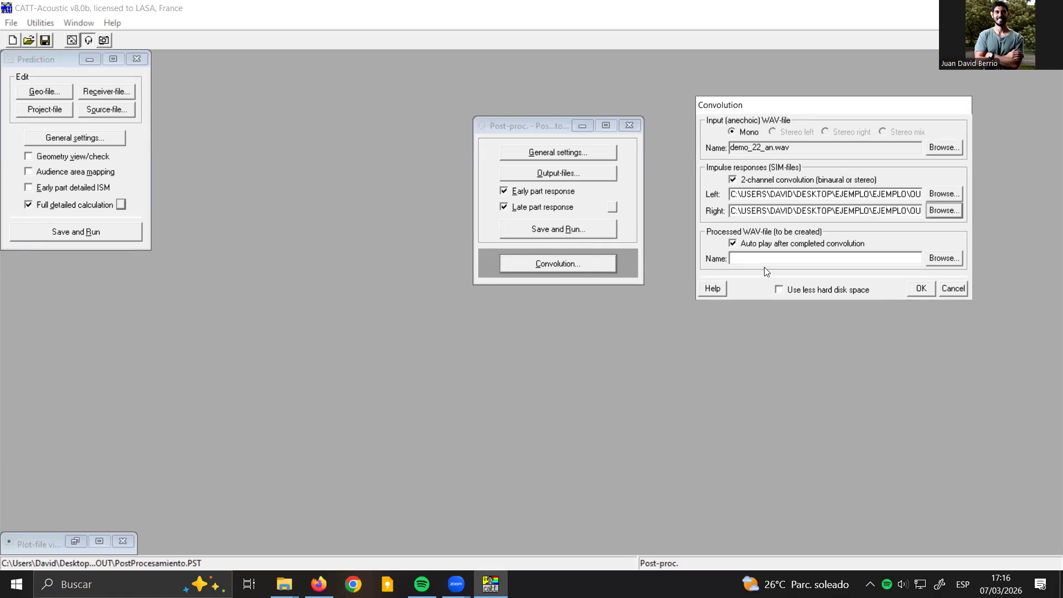
- Choose EJEMPLOWAV in the OUT folder as the processed WAV-file of the convolution
click(933, 256)
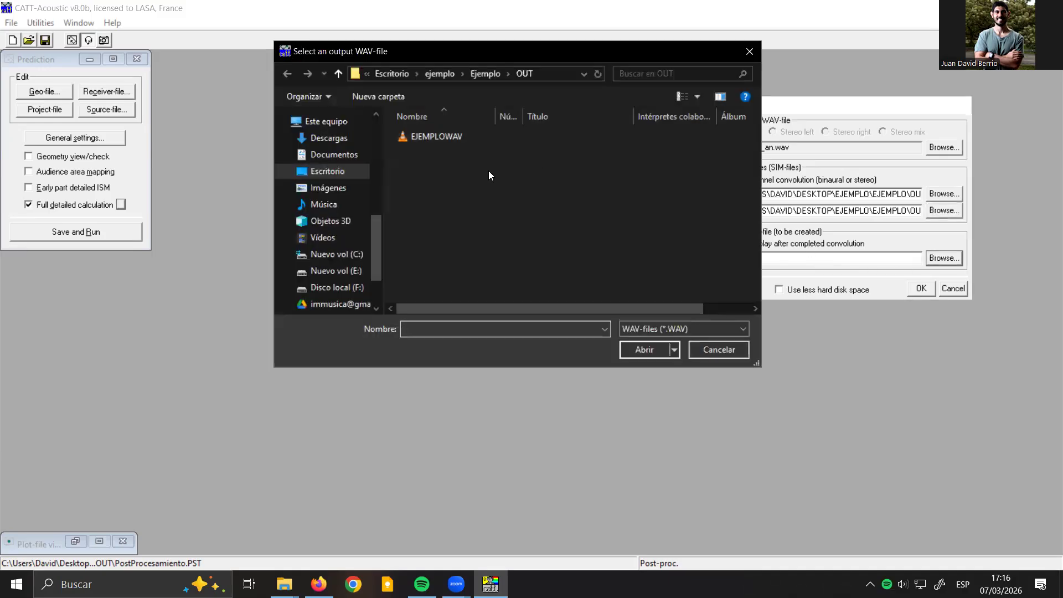
click(429, 142)
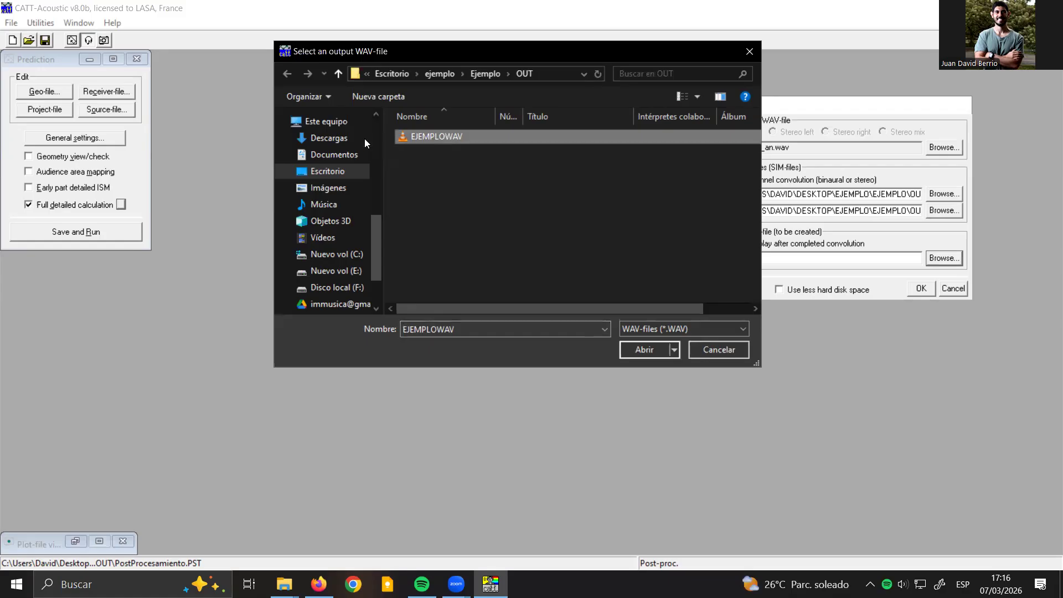
click(642, 350)
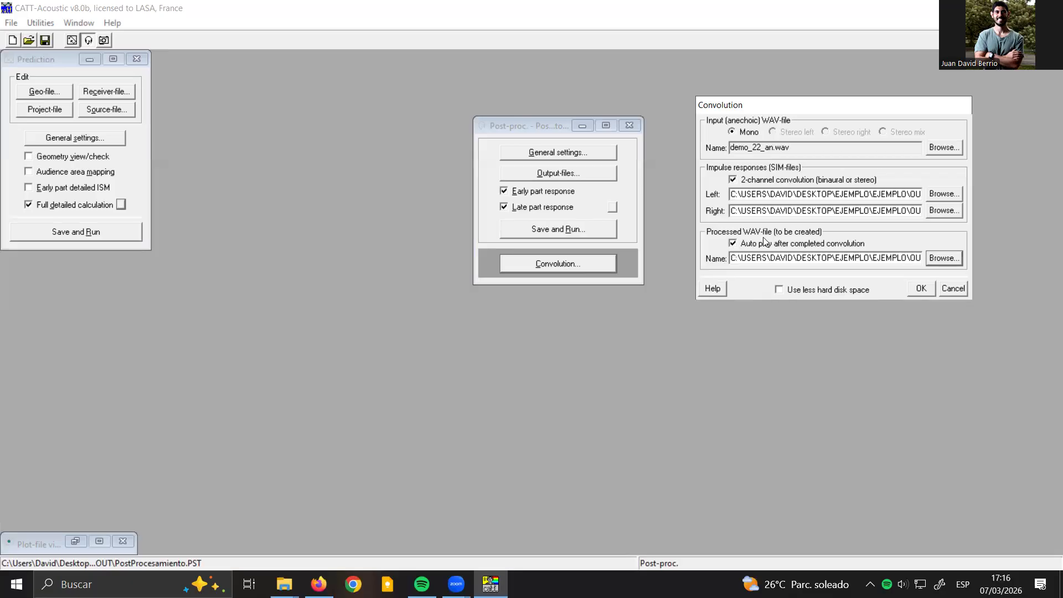
- Run the convolution, overwriting the existing EJEMPLOWAV file, and stop the playback of the processed WAV-file
click(919, 289)
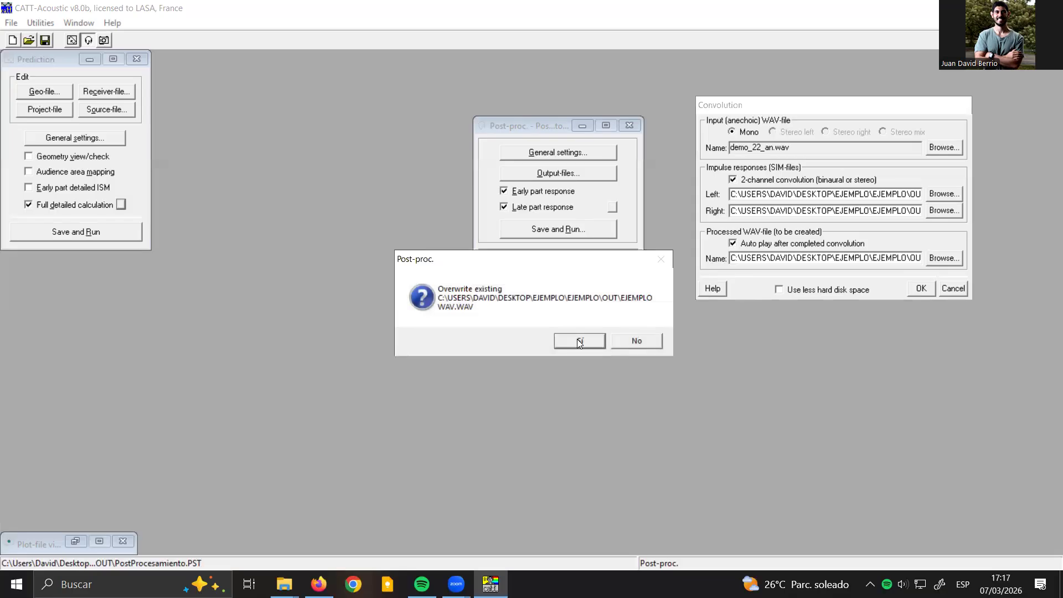
click(579, 341)
click(631, 357)
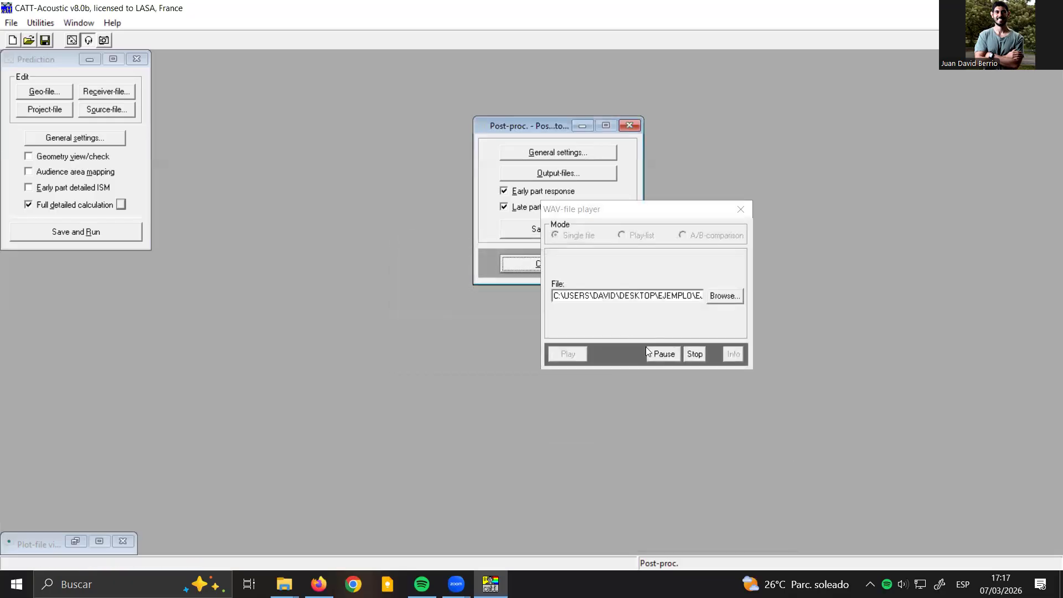
click(689, 358)
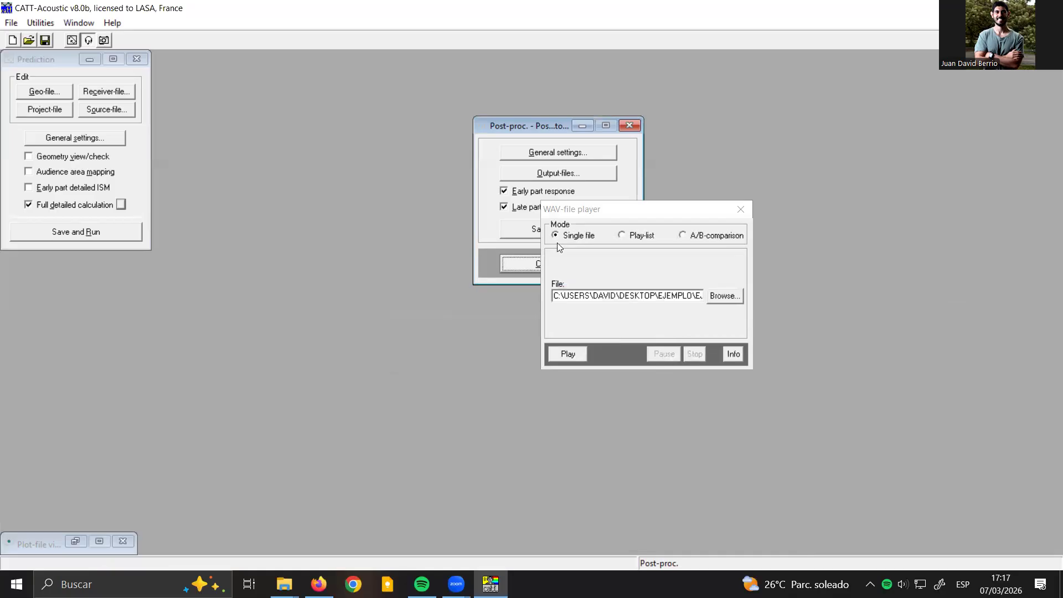
- Set the WAV-file player to A/B-comparison and load EJEMPLOWAV from the OUT folder as file A
click(679, 236)
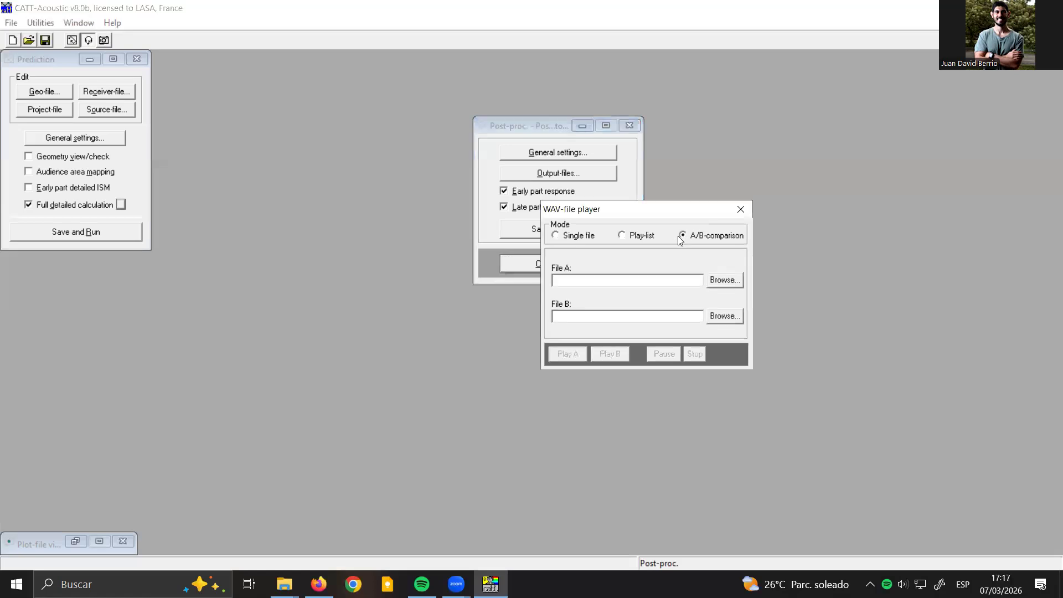
click(722, 280)
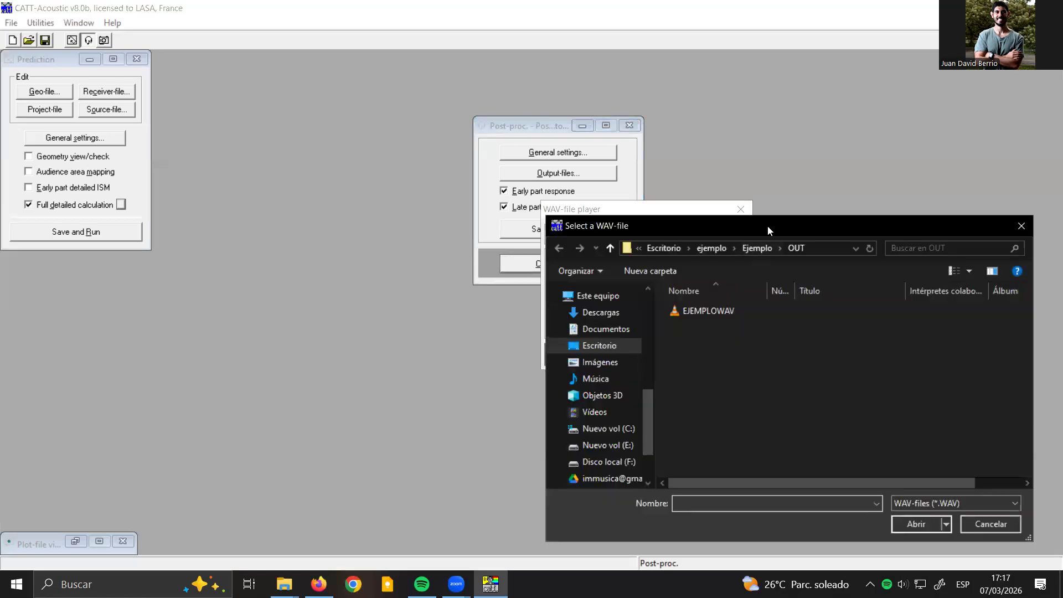
drag(740, 225, 316, 104)
double_click(268, 190)
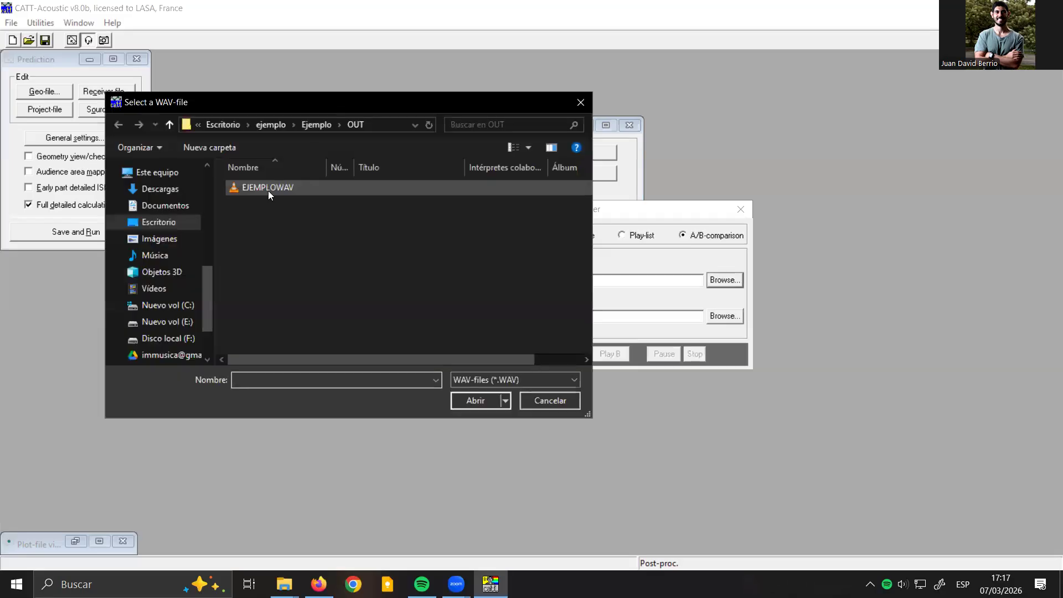
- Load Demo_22_an from the CATT ACOUSTIC v8 anechoic folder as file B, and play file B followed by file A
click(725, 316)
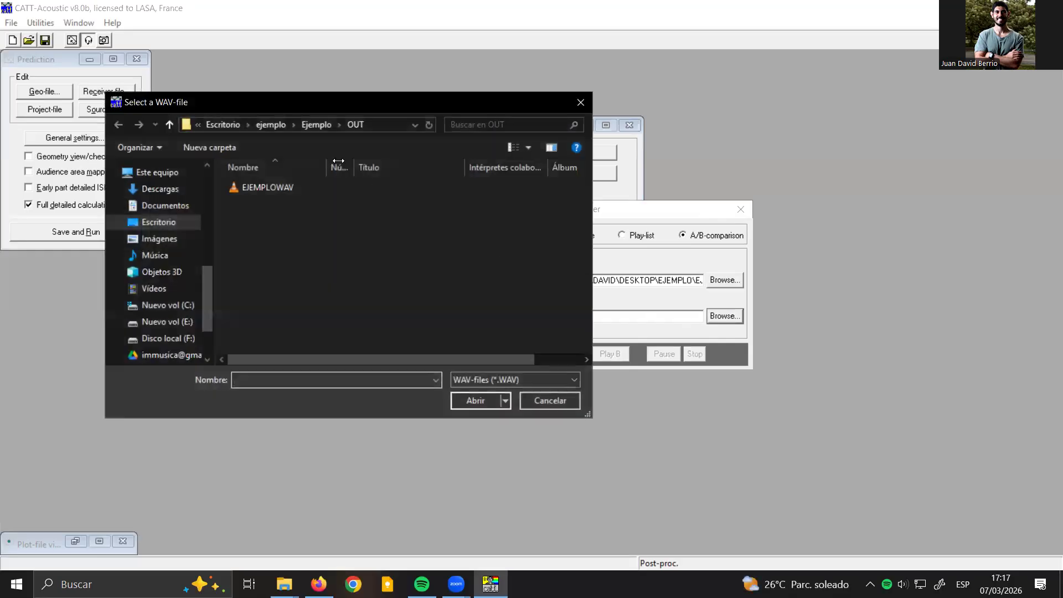
click(261, 124)
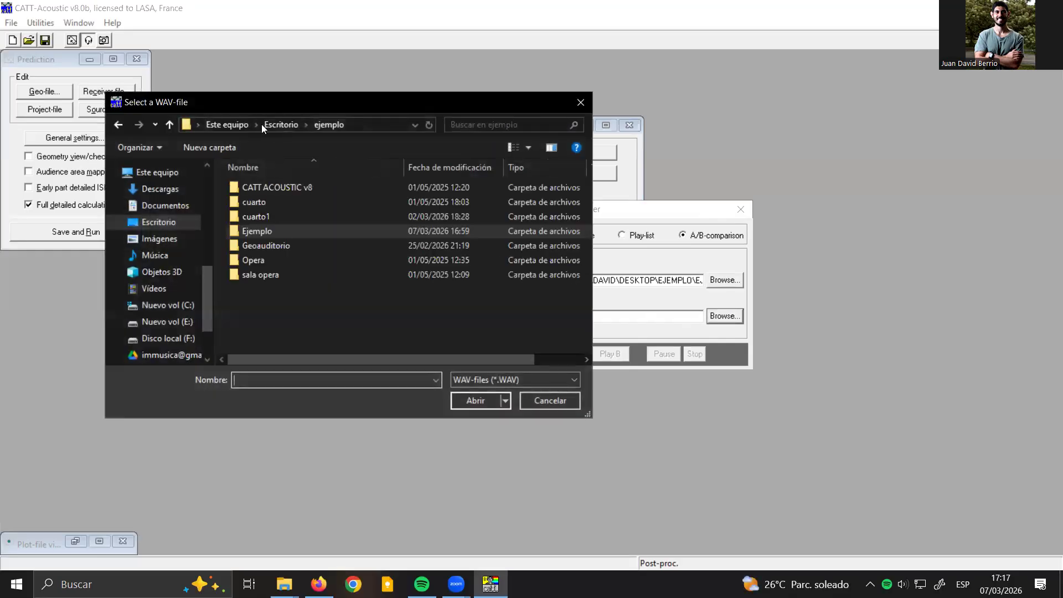
double_click(273, 190)
double_click(274, 215)
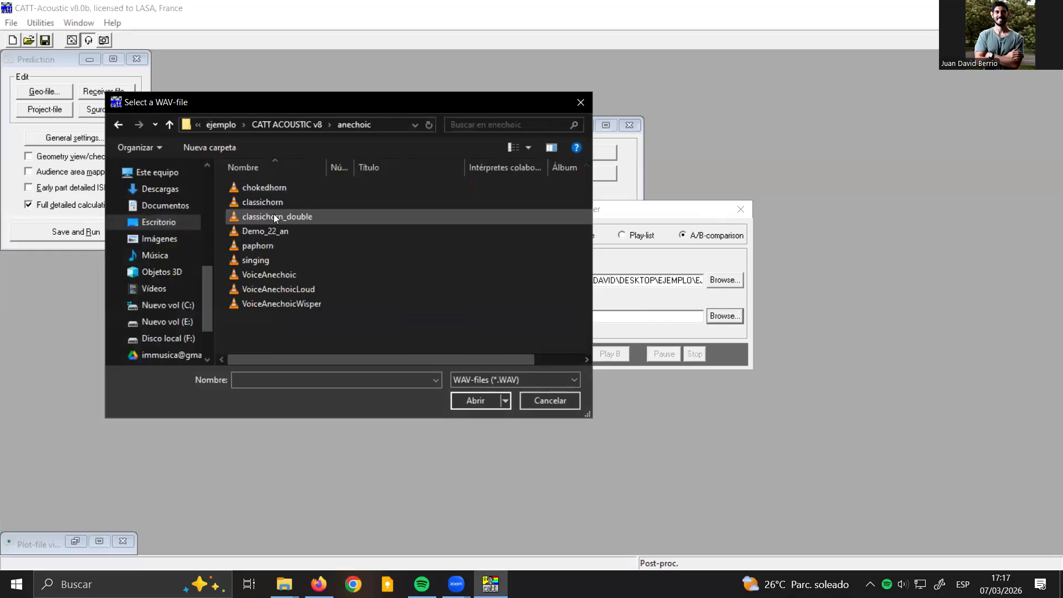
double_click(279, 229)
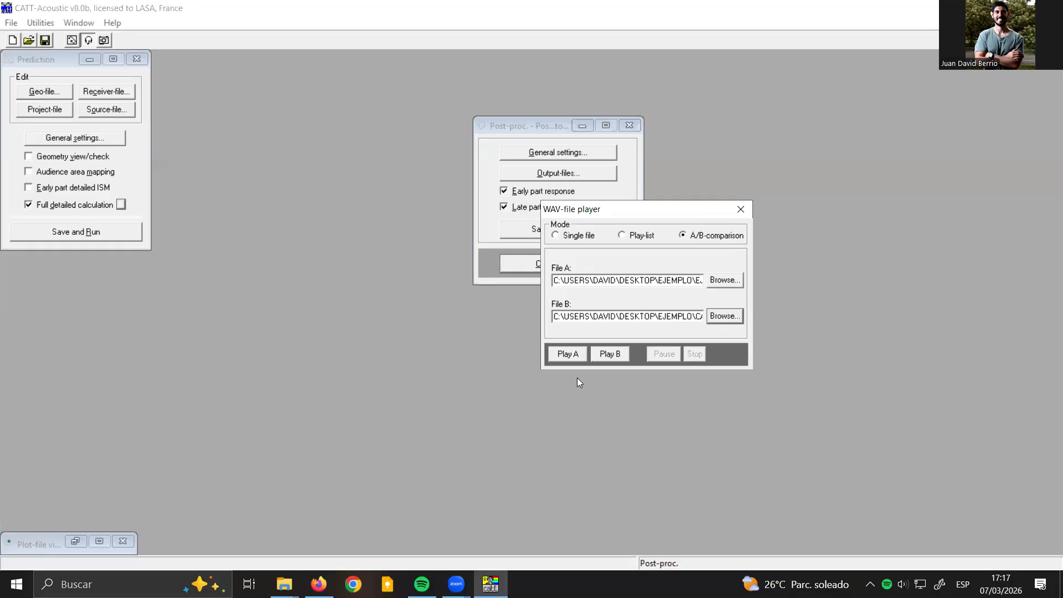
click(611, 354)
click(570, 357)
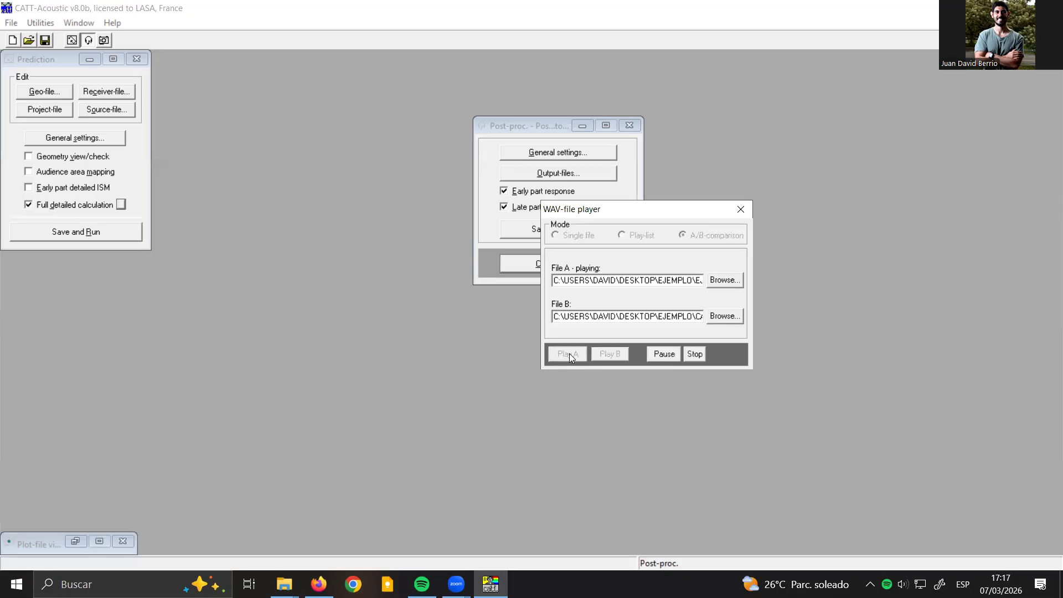